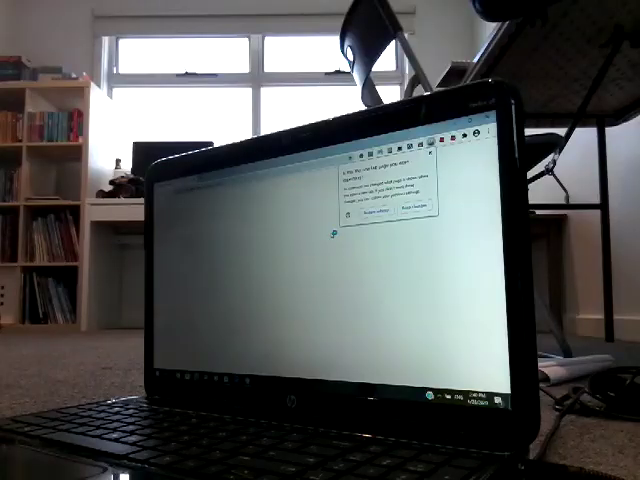
# Dismiss Chrome's startup settings notice and load the Roblox website
pyautogui.press('Escape')
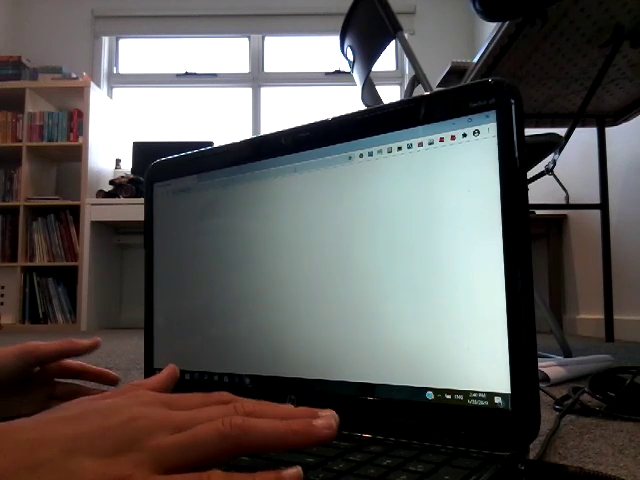
pyautogui.hotkey('ctrl', 'l')
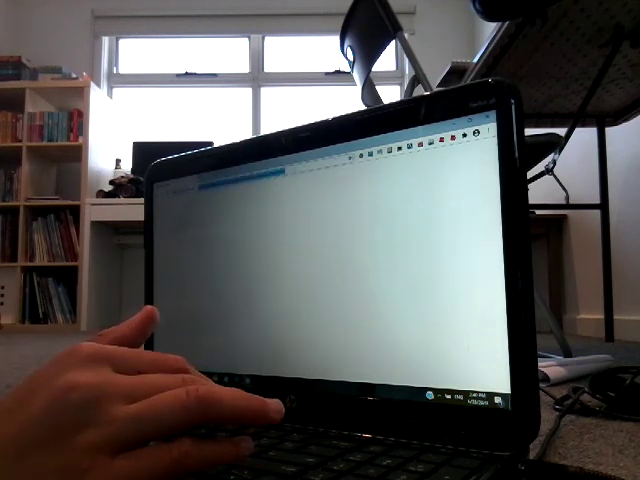
pyautogui.press('Return')
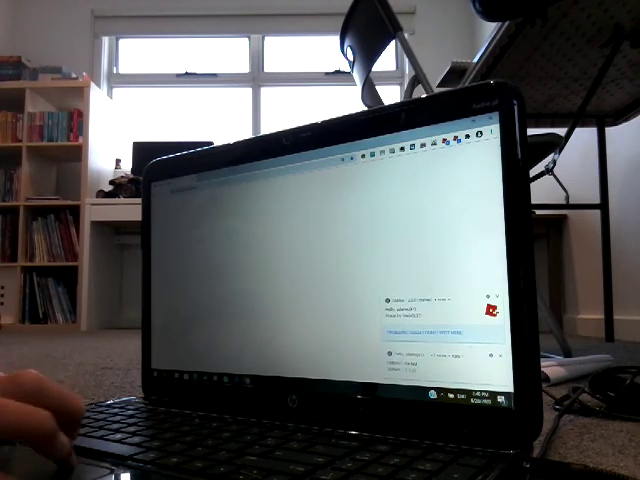
pyautogui.scroll(3, 420, 300)
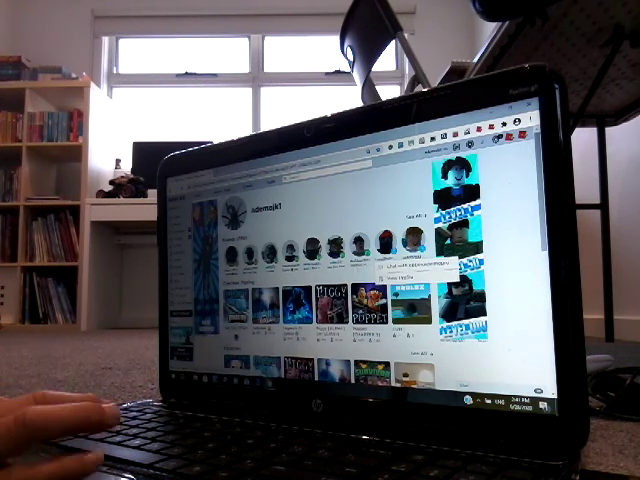
# Open the Jailbreak game page and launch it with the Play button
pyautogui.click(410, 268)
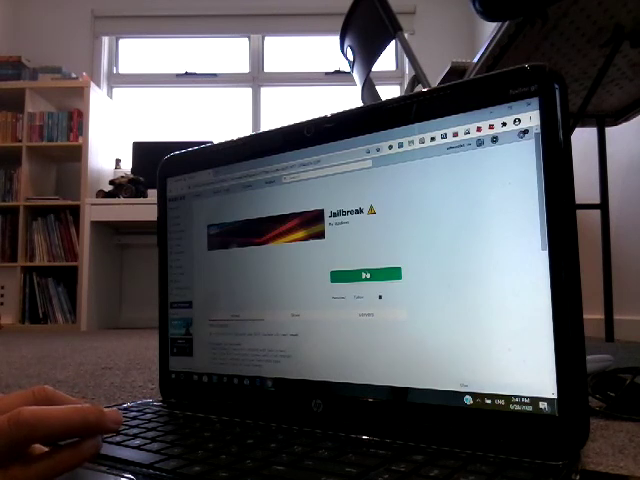
pyautogui.click(365, 273)
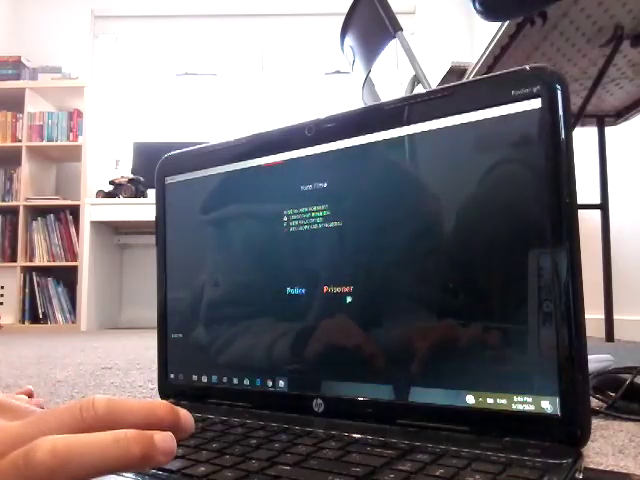
# Spawn as a Prisoner and walk across the yard to the building's door
pyautogui.click(338, 290)
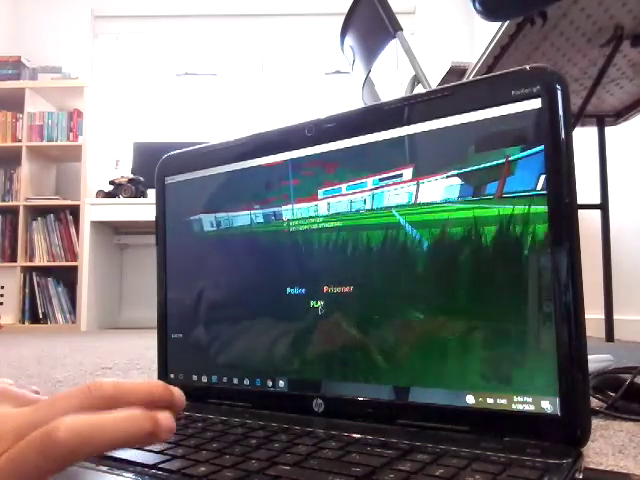
pyautogui.click(322, 302)
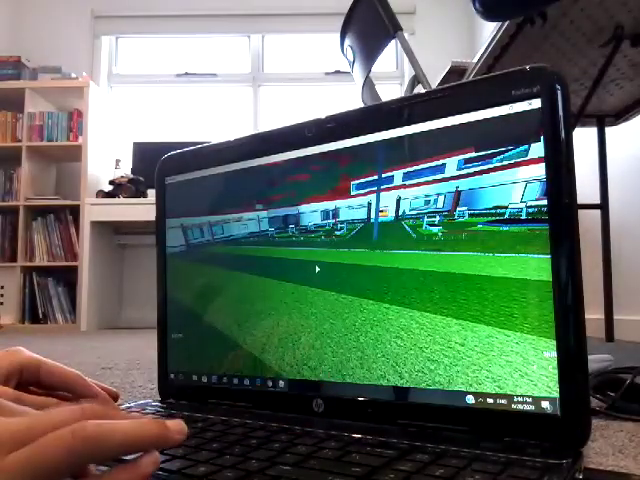
pyautogui.press('a')
pyautogui.press('w')
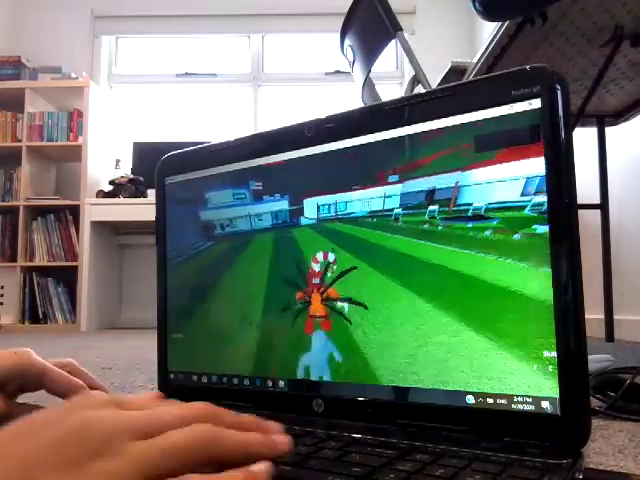
pyautogui.press('w')
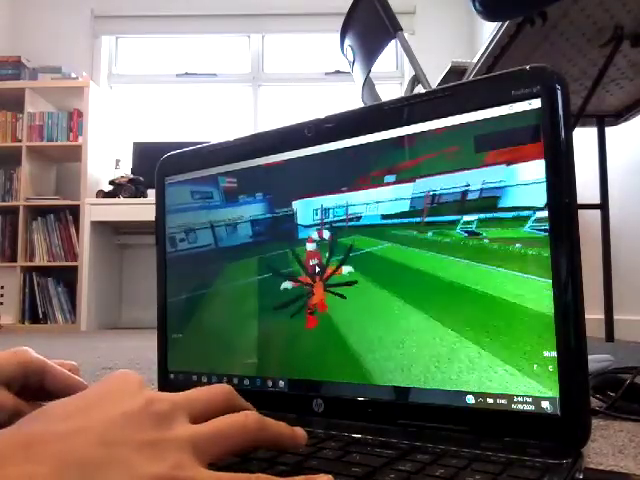
pyautogui.press('w')
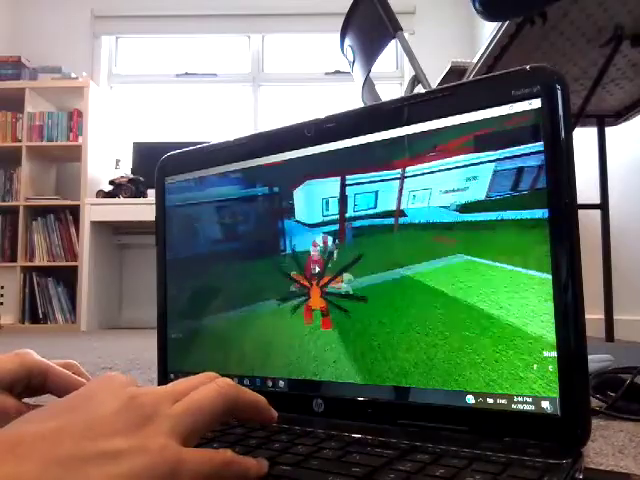
pyautogui.press('w')
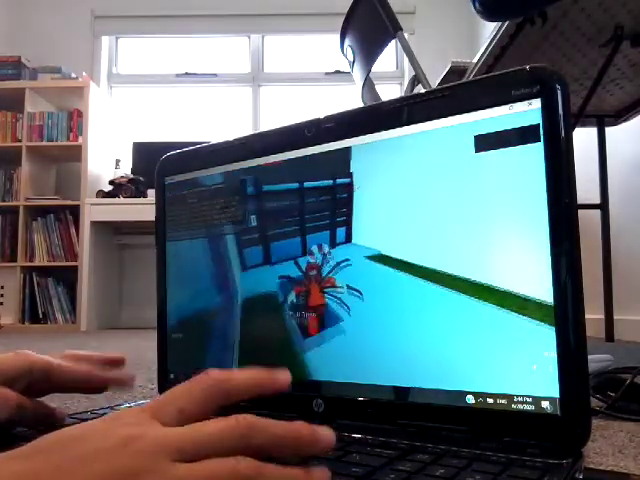
pyautogui.press('w')
pyautogui.press('w')
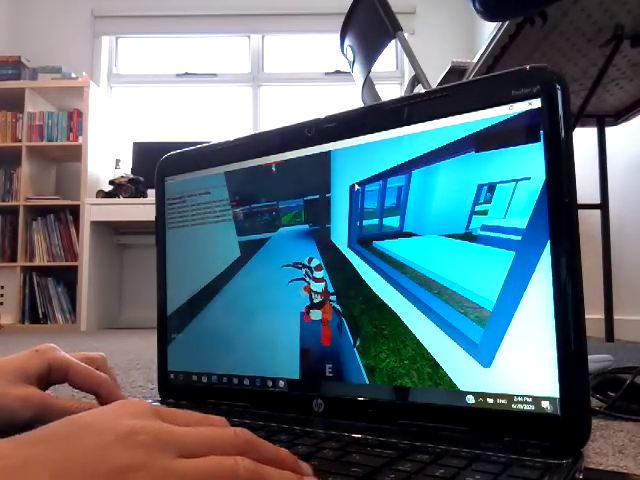
# Go inside the building and escape through the green-floored room
pyautogui.press('w')
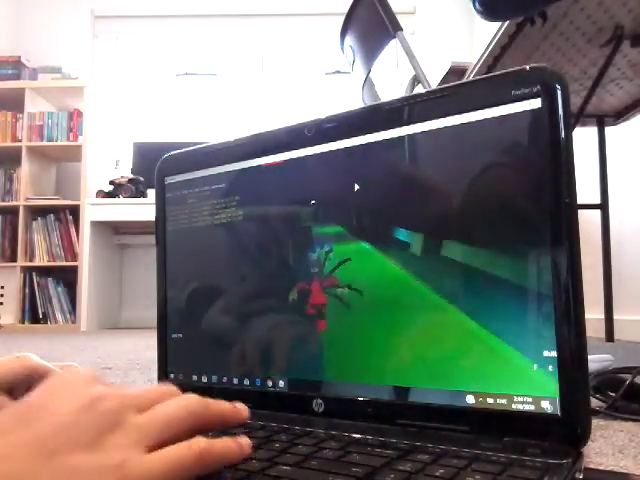
pyautogui.press('w')
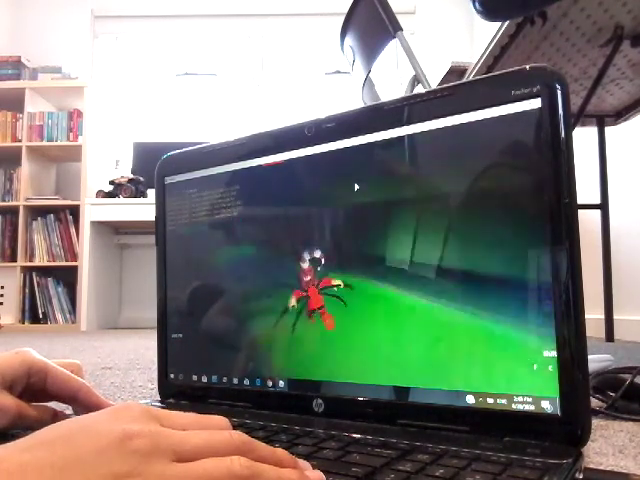
pyautogui.press('w')
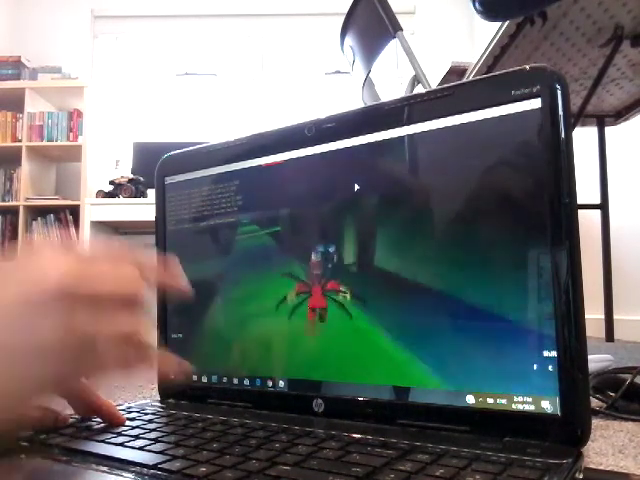
pyautogui.press('w')
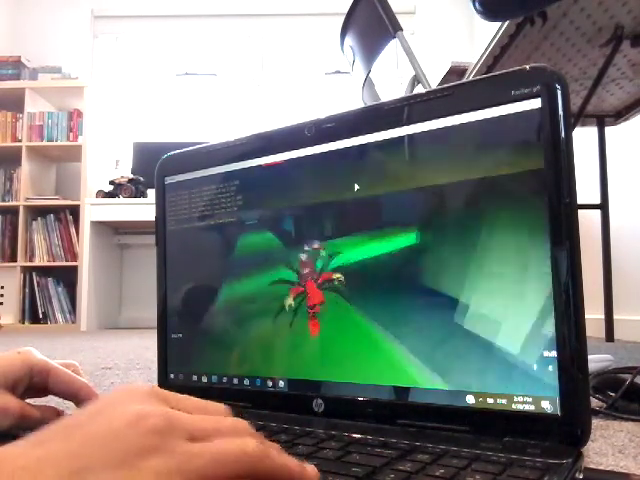
pyautogui.press('w')
# Follow the dark escape passage out onto the grass field
pyautogui.press('w')
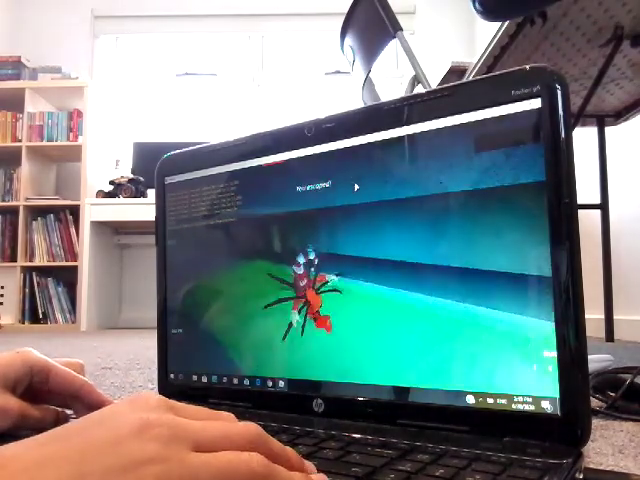
pyautogui.press('w')
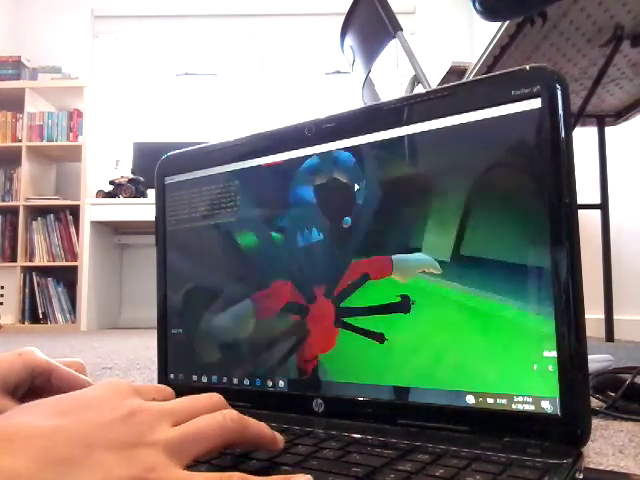
pyautogui.press('w')
pyautogui.press('w')
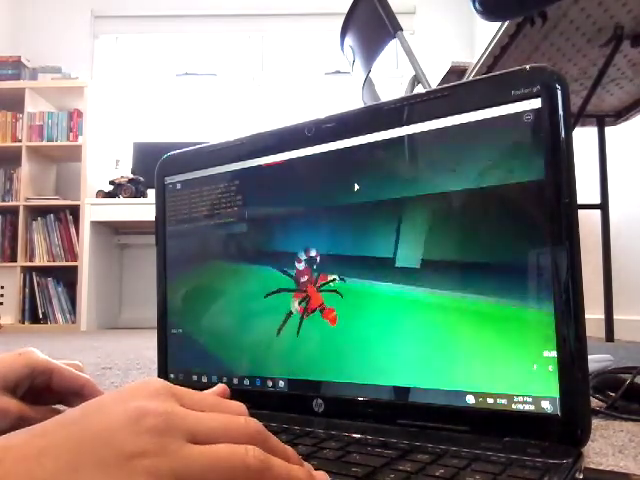
pyautogui.press('w')
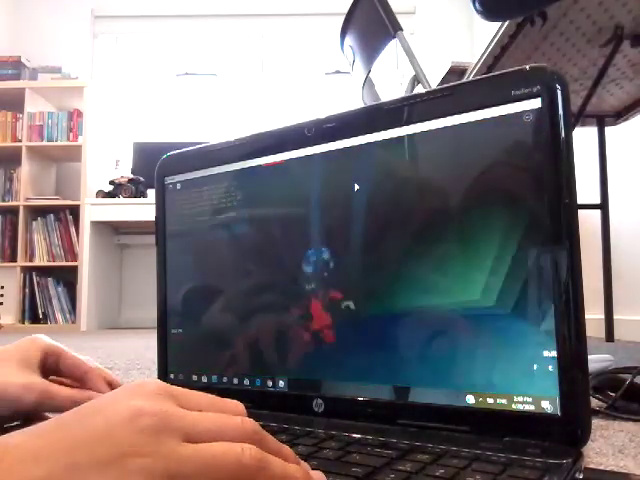
pyautogui.press('w')
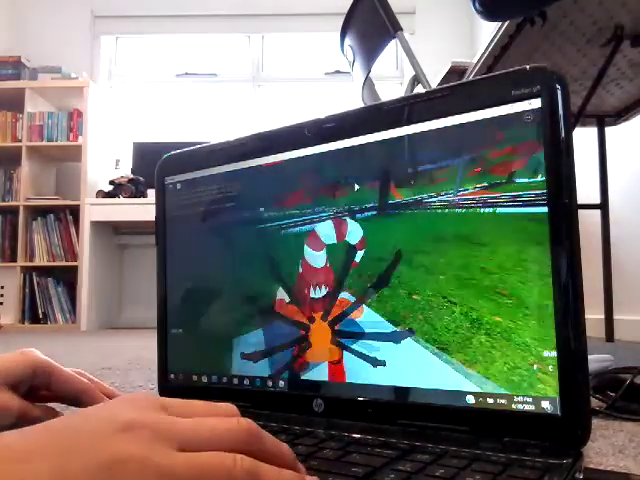
pyautogui.press('w')
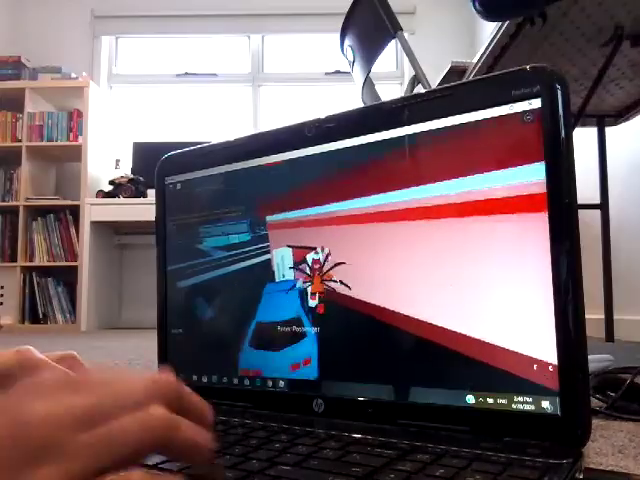
# Walk through the red garage, orange office and red corridor to the white car
pyautogui.press('w')
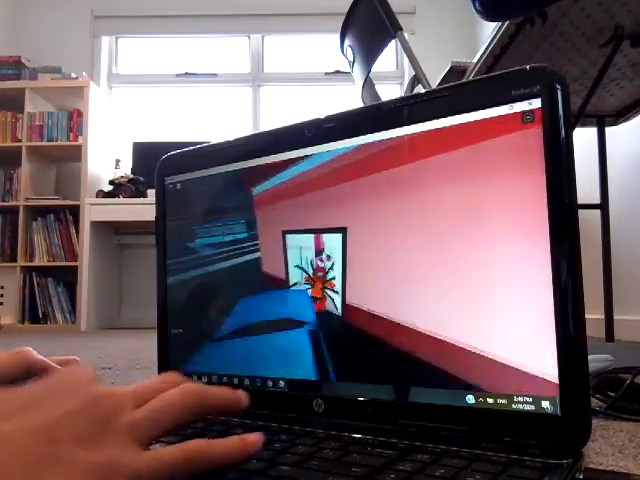
pyautogui.press('w')
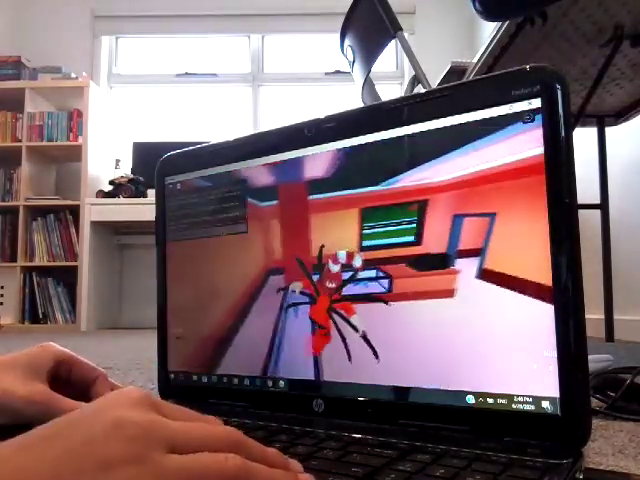
pyautogui.press('w')
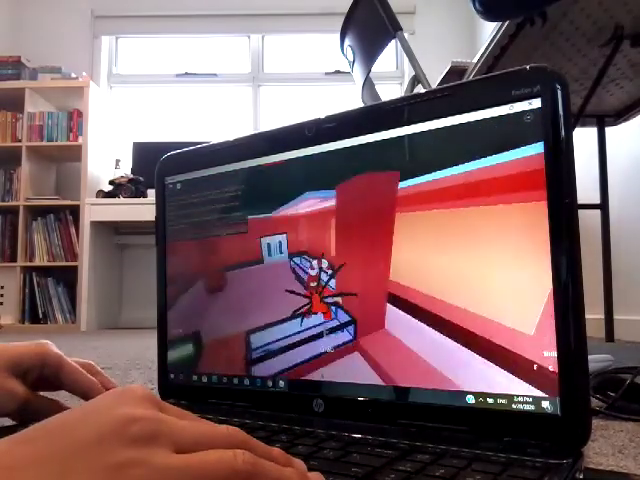
pyautogui.press('w')
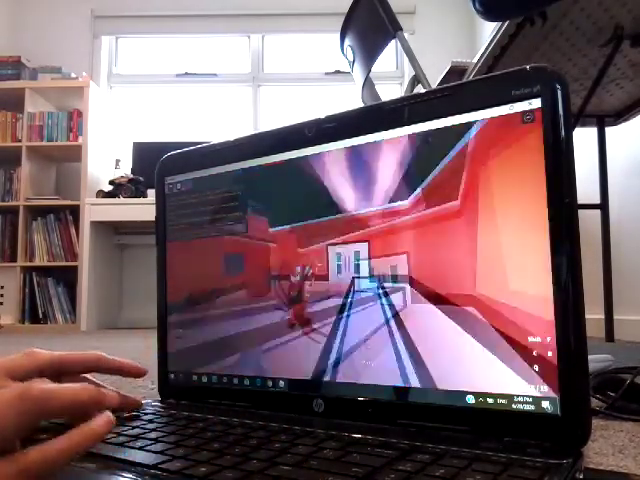
pyautogui.press('w')
pyautogui.press('w')
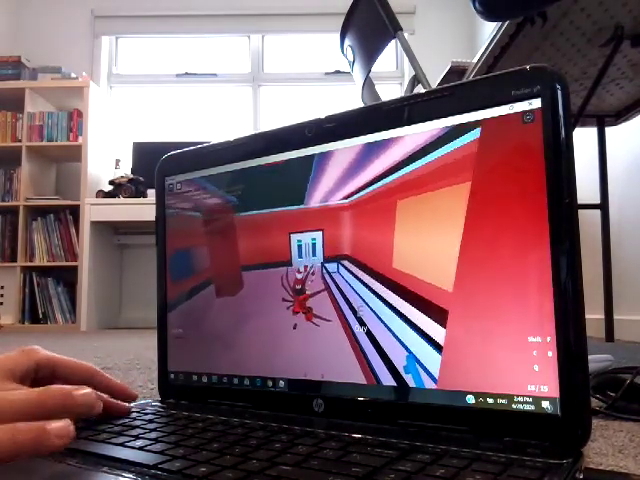
pyautogui.press('w')
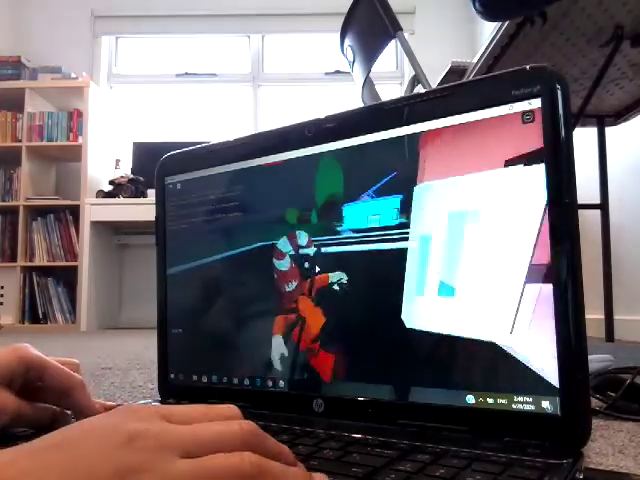
pyautogui.press('w')
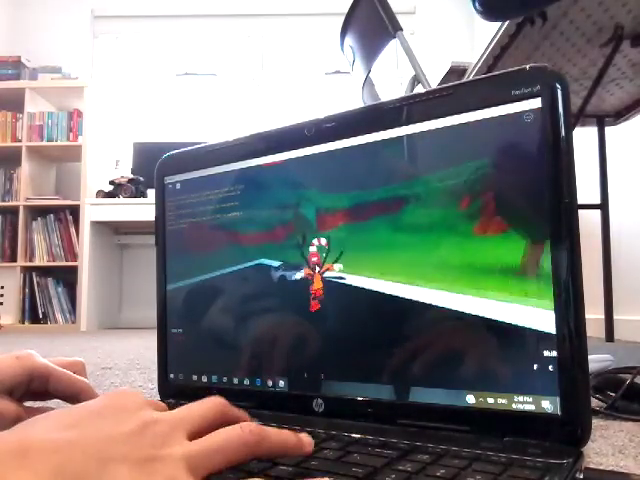
pyautogui.press('w')
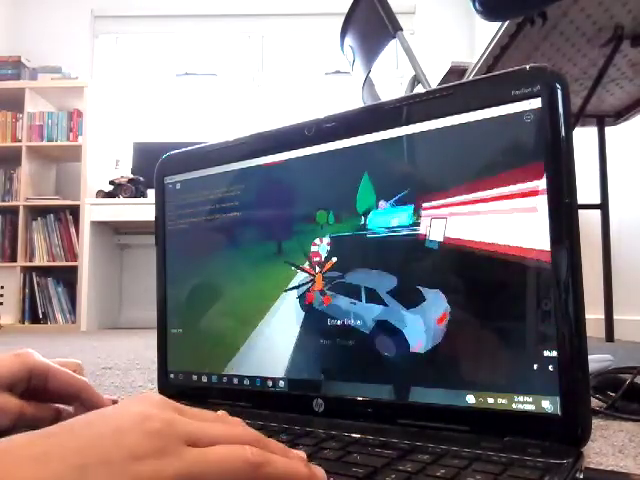
# Drive the white car to the building entrance, get out and walk inside
pyautogui.press('e')
pyautogui.press('w')
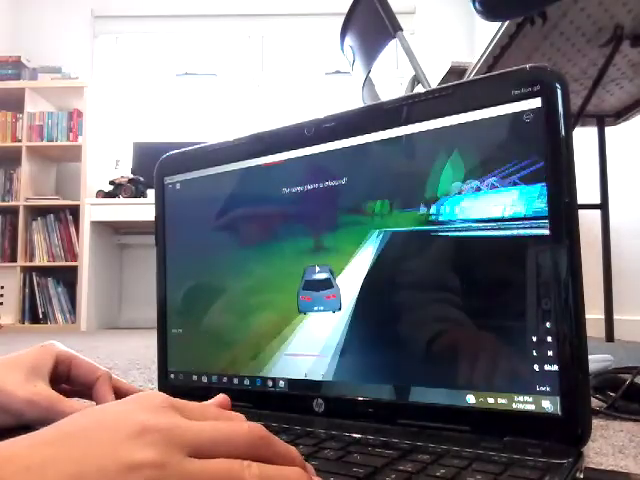
pyautogui.press('w')
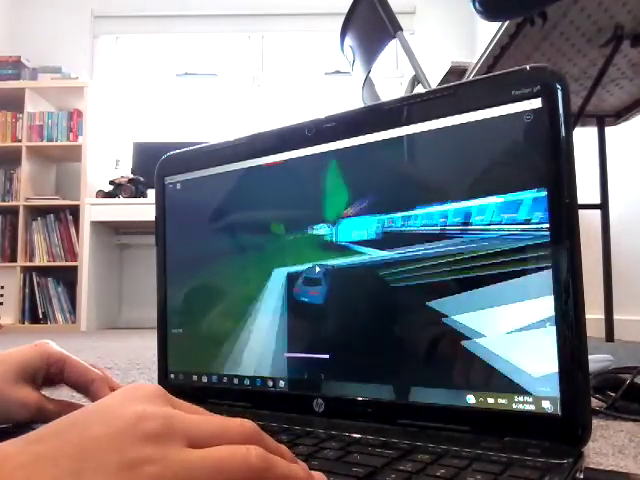
pyautogui.press('w')
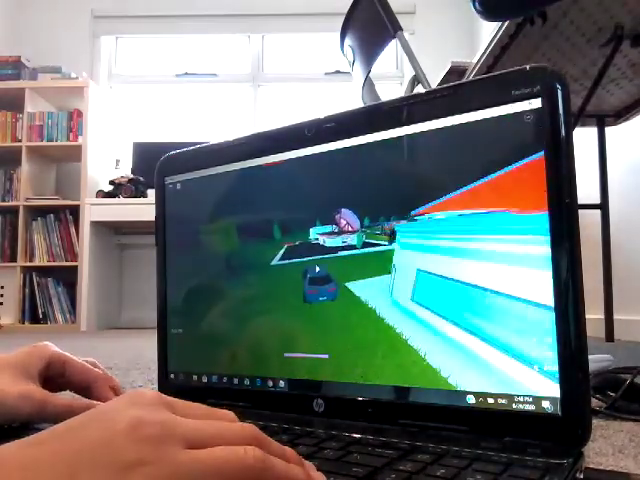
pyautogui.press('w')
pyautogui.press('space')
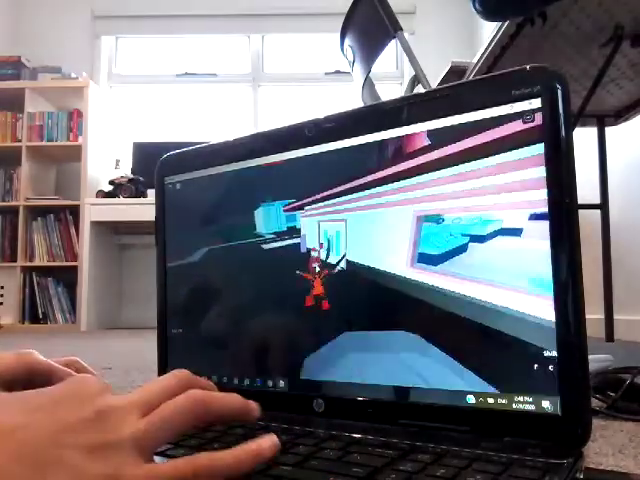
pyautogui.press('w')
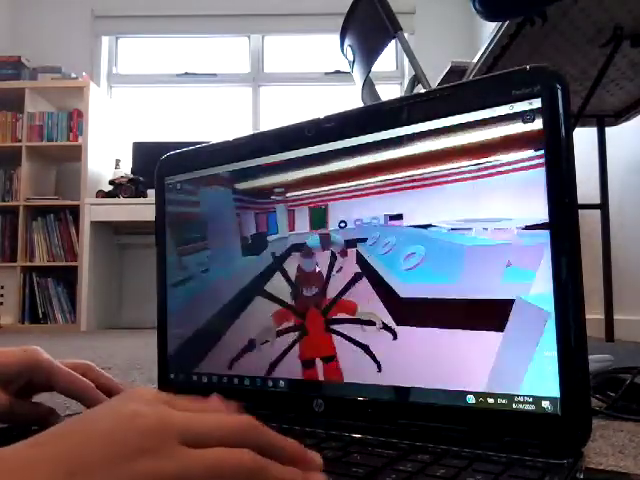
pyautogui.press('w')
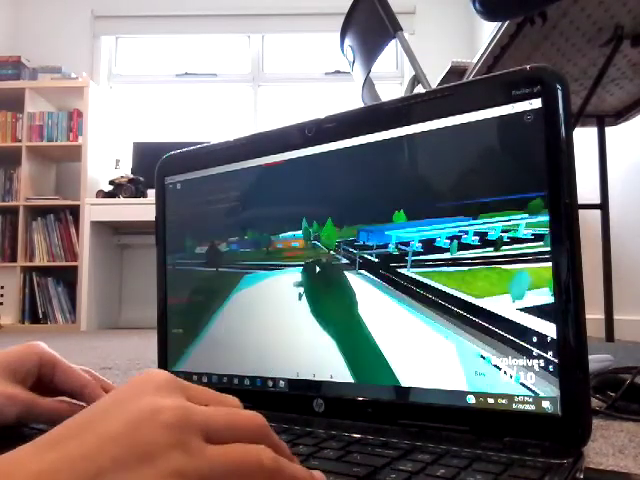
# Fly the helicopter over the town, river, hills and fields past the distant tower
pyautogui.press('w')
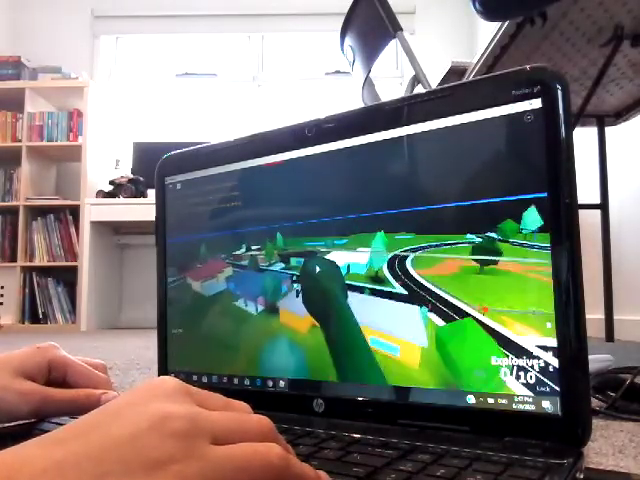
pyautogui.press('w')
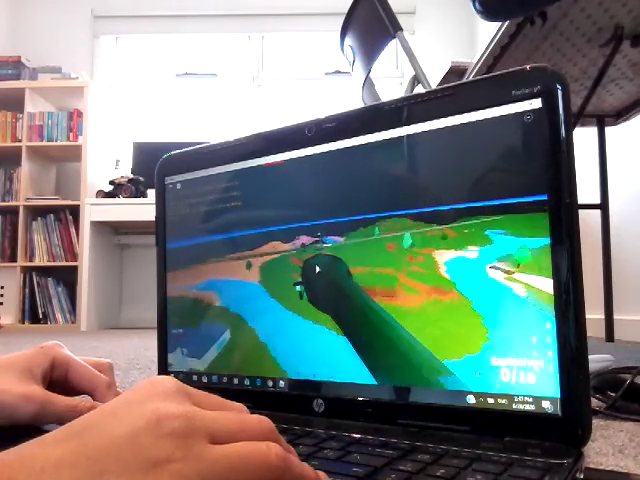
pyautogui.press('w')
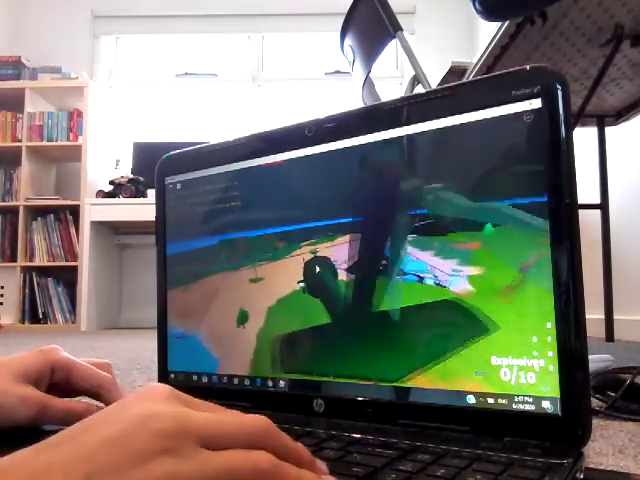
pyautogui.press('w')
pyautogui.press('w')
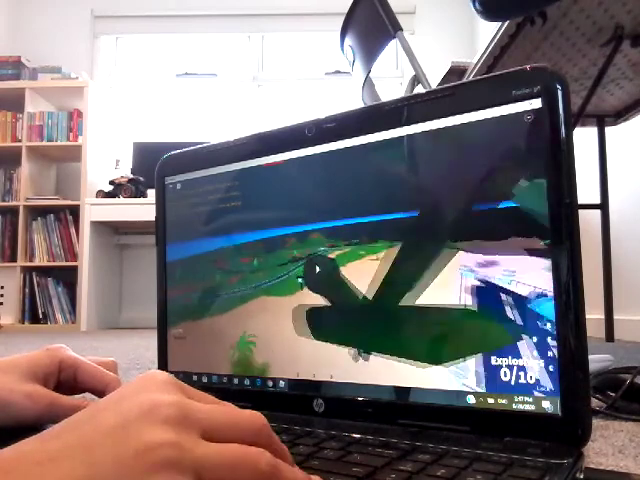
pyautogui.press('w')
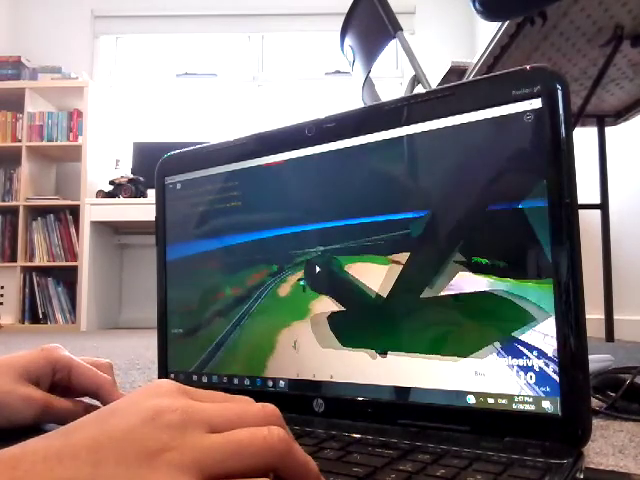
pyautogui.press('w')
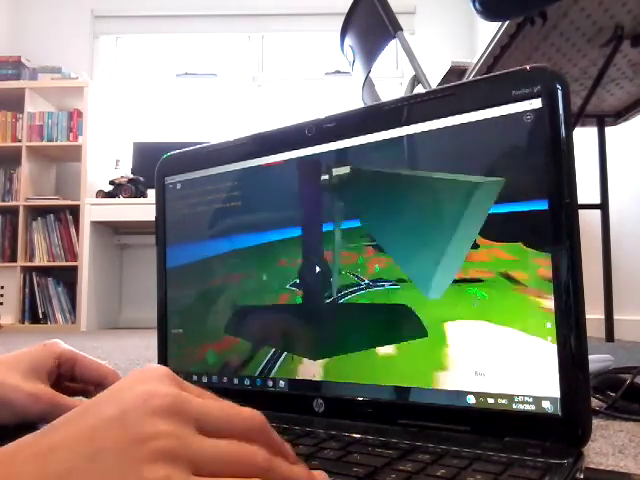
pyautogui.press('w')
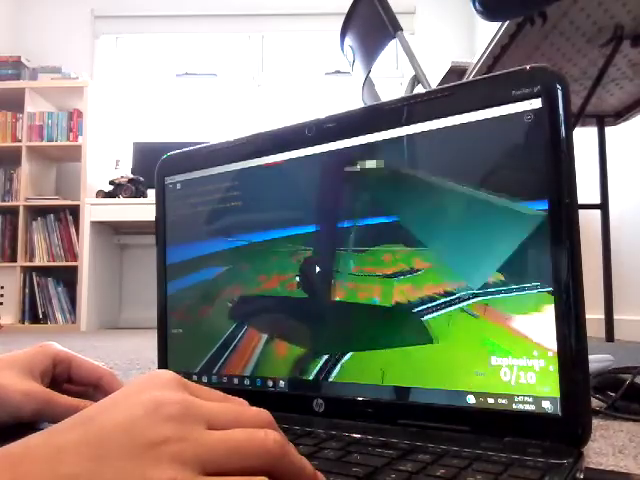
pyautogui.press('w')
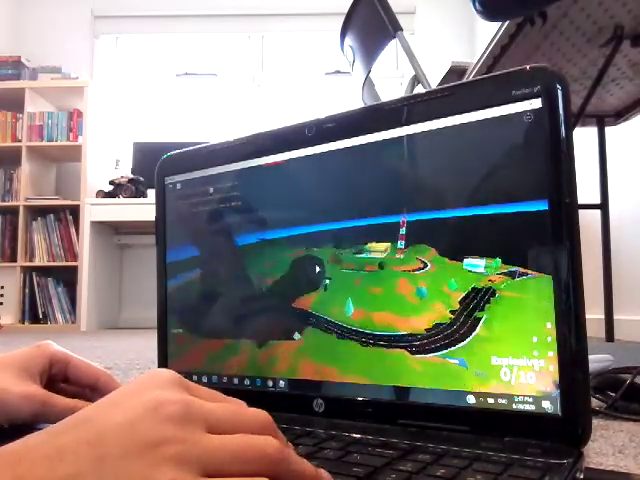
pyautogui.press('w')
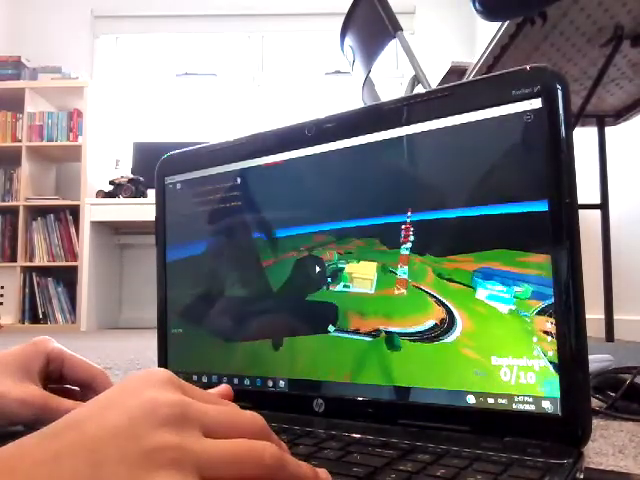
# Fly on over the green hills toward the skyline and over the city buildings
pyautogui.press('w')
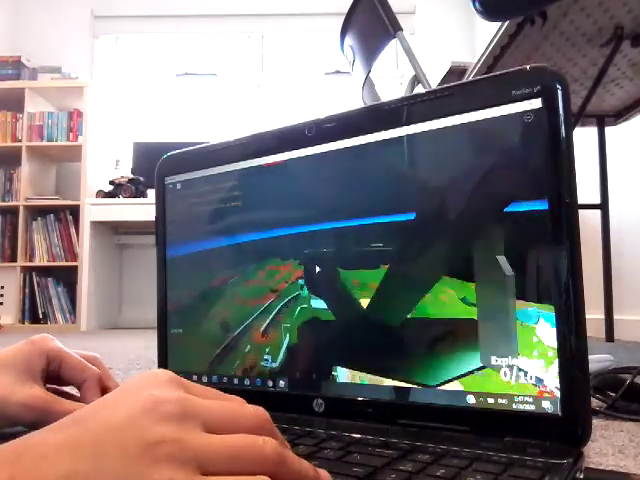
pyautogui.press('w')
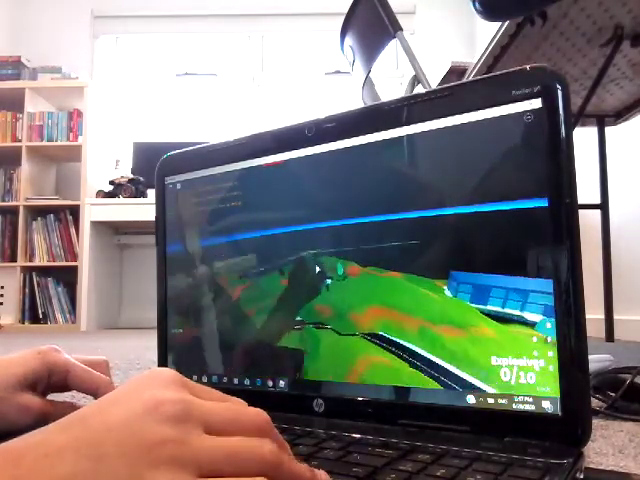
pyautogui.press('w')
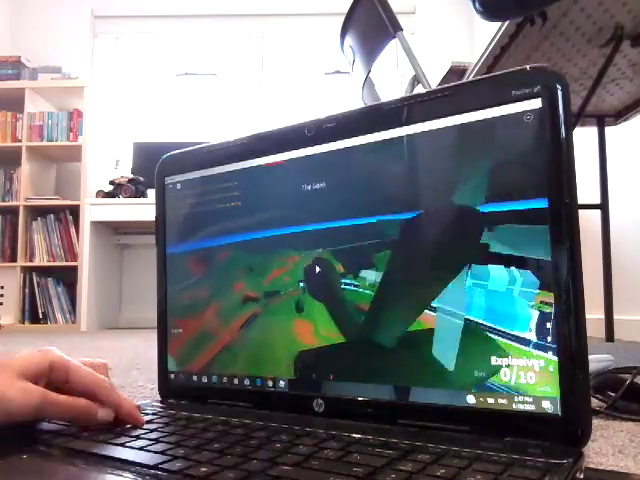
pyautogui.press('w')
pyautogui.press('w')
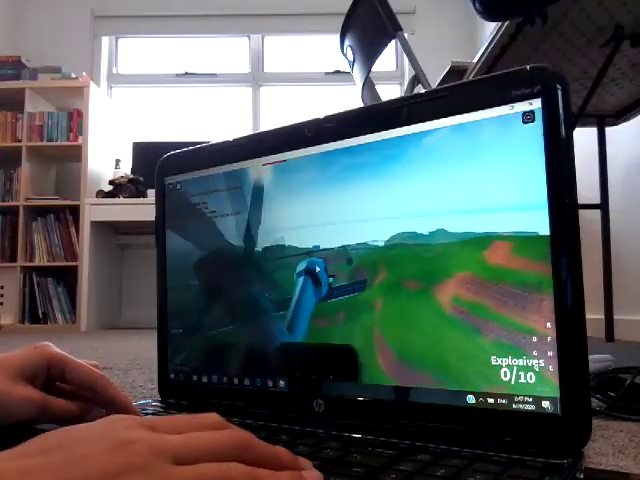
pyautogui.press('w')
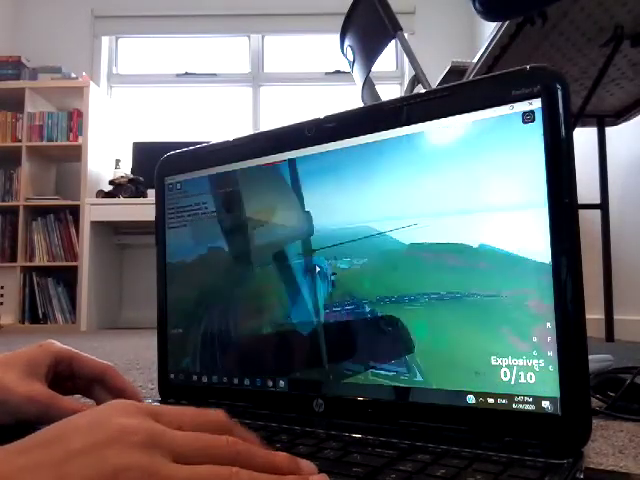
pyautogui.press('w')
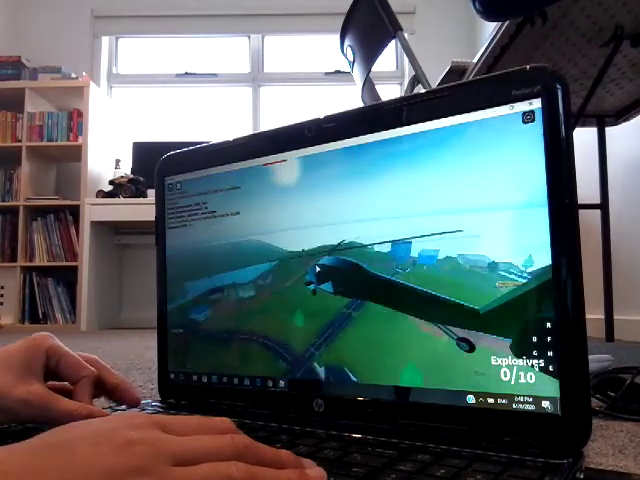
pyautogui.press('w')
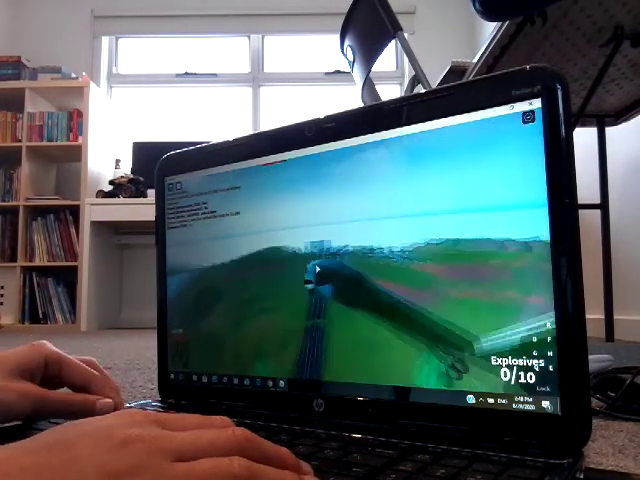
pyautogui.press('w')
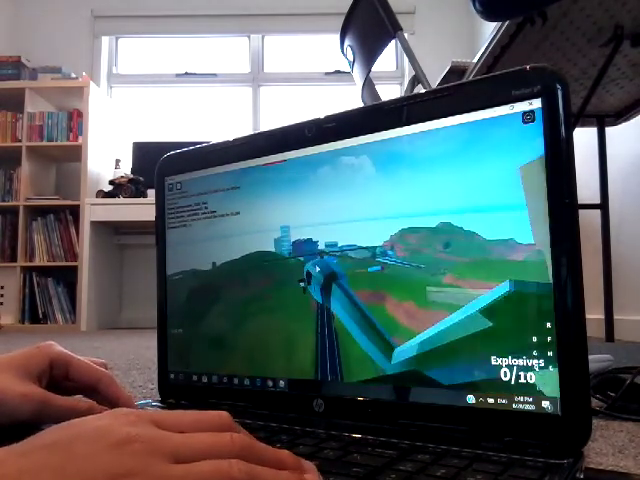
pyautogui.press('w')
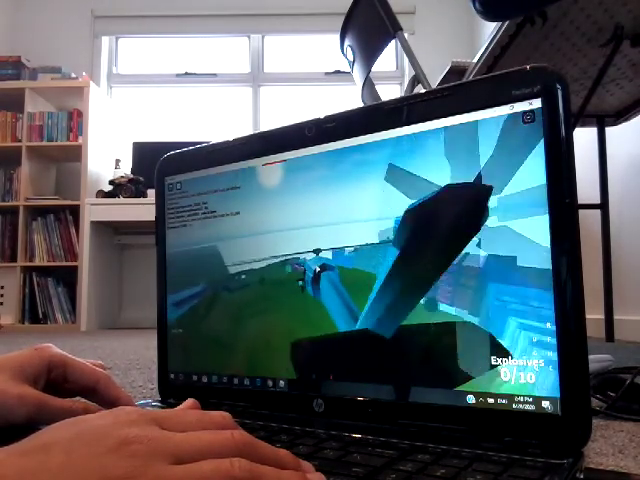
pyautogui.press('w')
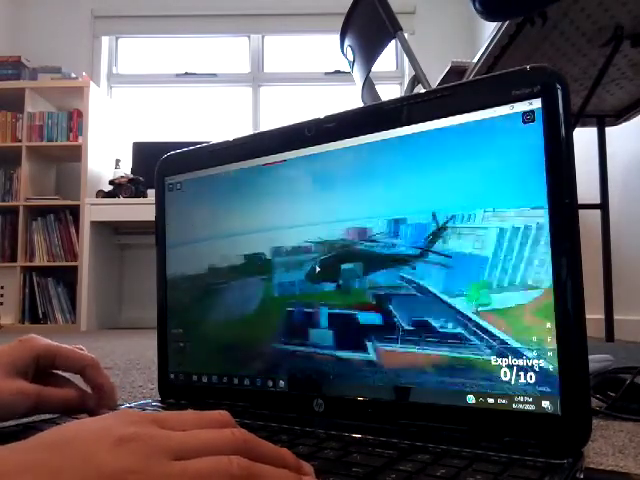
pyautogui.press('w')
# Land the helicopter and run across the grass and red track toward the train
pyautogui.press('w')
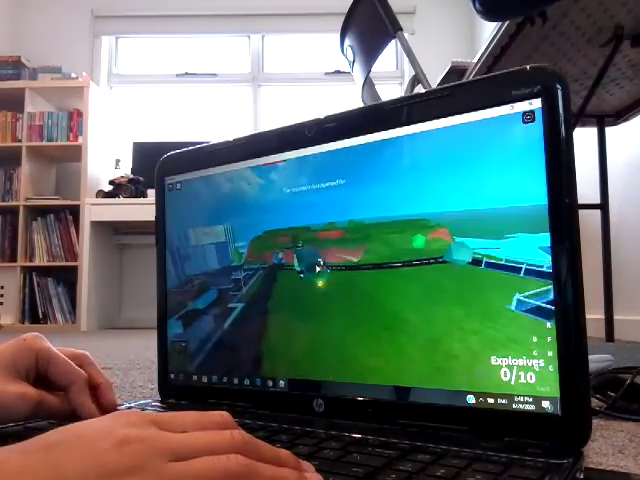
pyautogui.press('w')
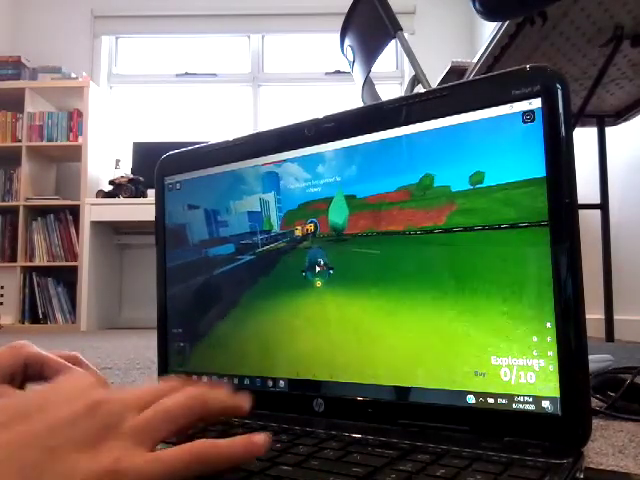
pyautogui.press('w')
pyautogui.press('w')
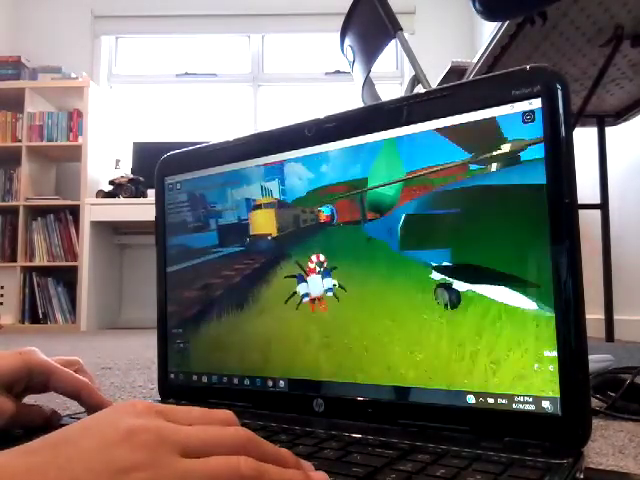
pyautogui.press('w')
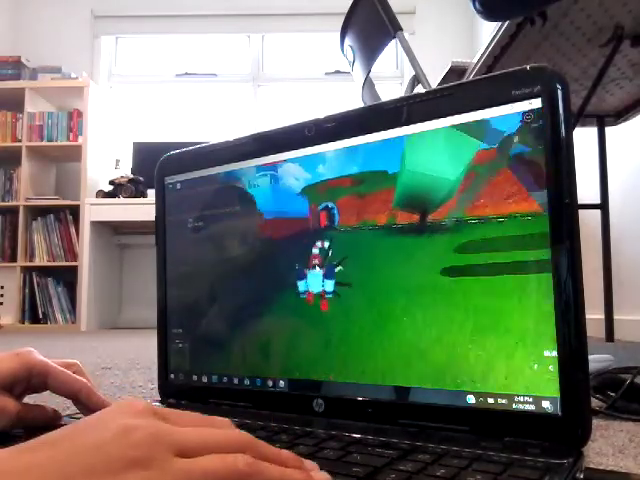
pyautogui.press('w')
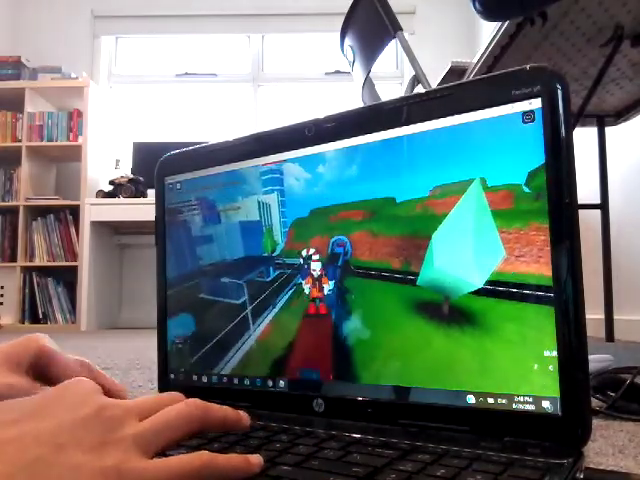
pyautogui.press('w')
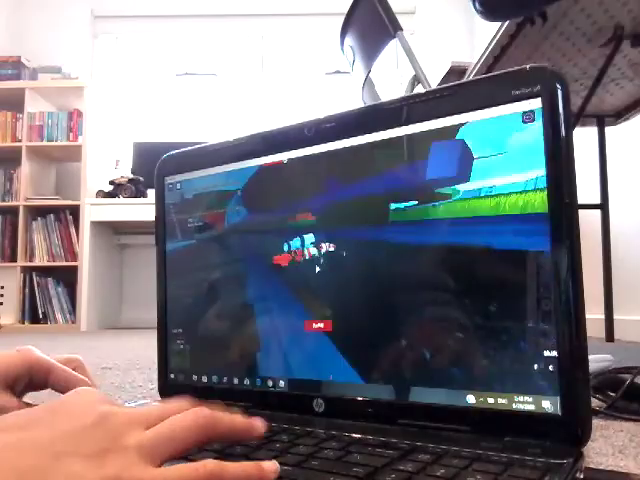
pyautogui.press('w')
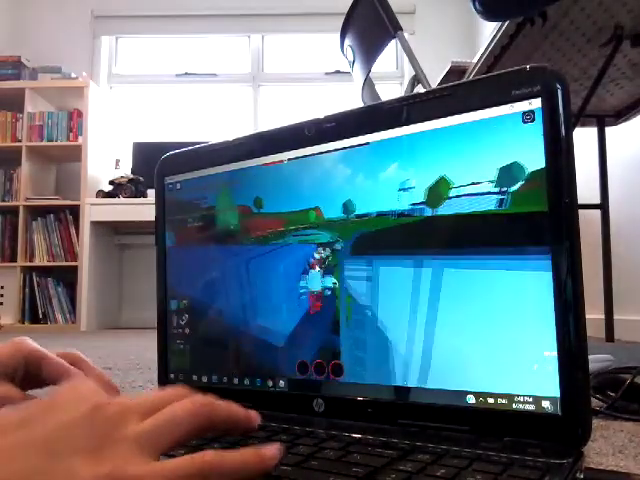
# Run along the train roof to the front and drop into a car
pyautogui.press('w')
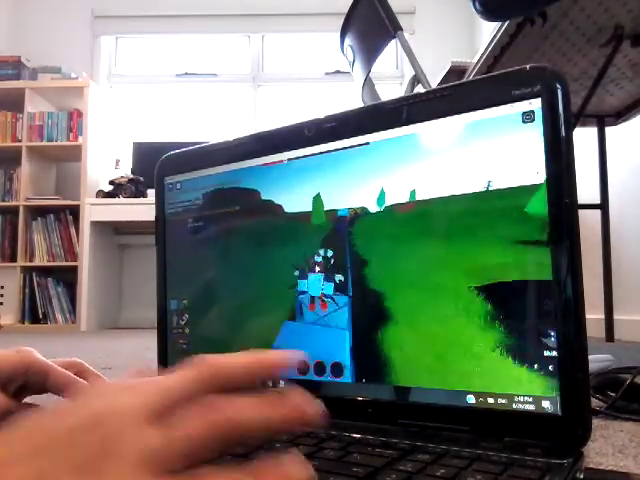
pyautogui.press('w')
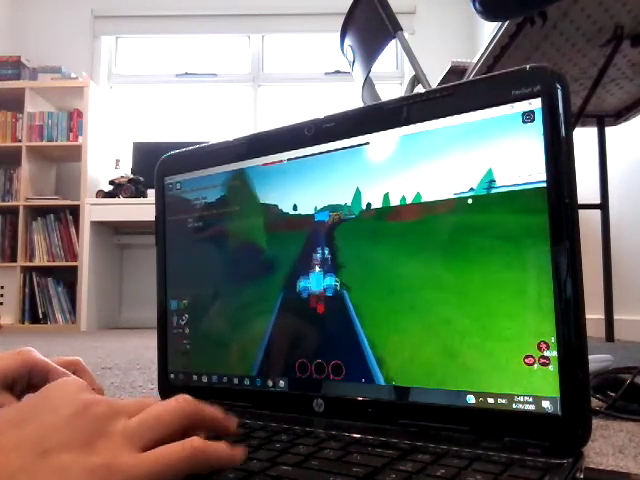
pyautogui.press('w')
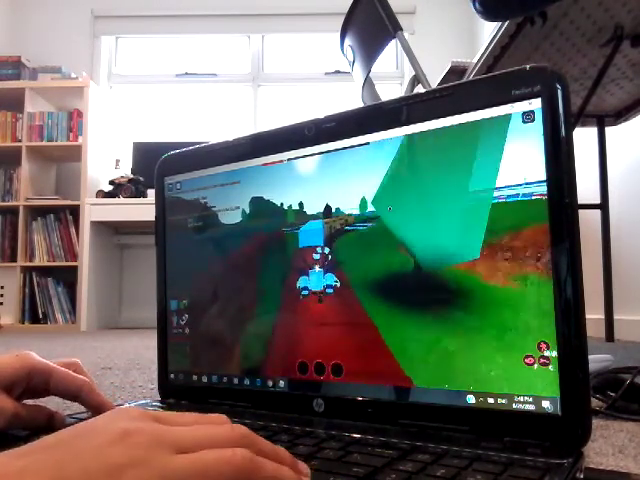
pyautogui.press('w')
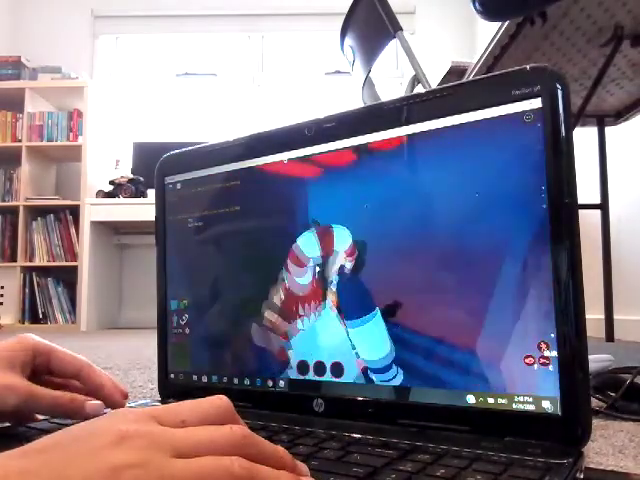
# Grab the train car's cash, jump off, and raise the game volume
pyautogui.press('w')
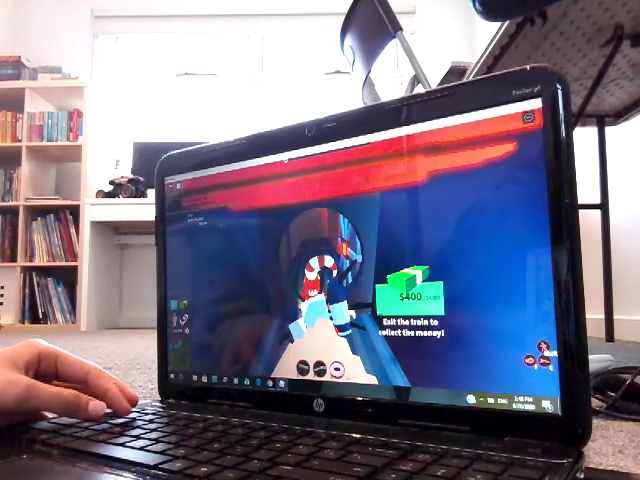
pyautogui.press('space')
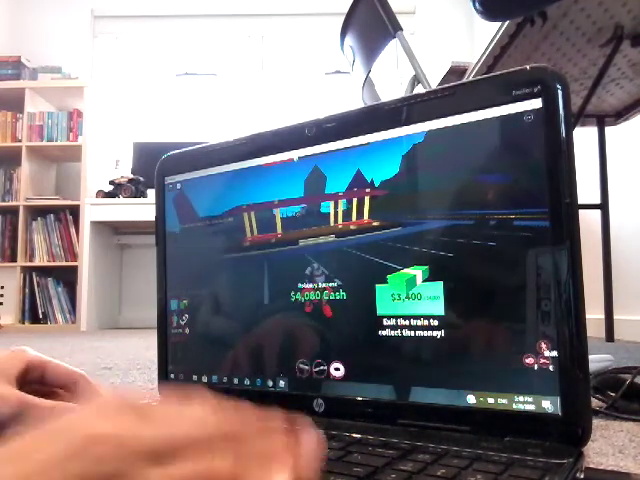
pyautogui.press('w')
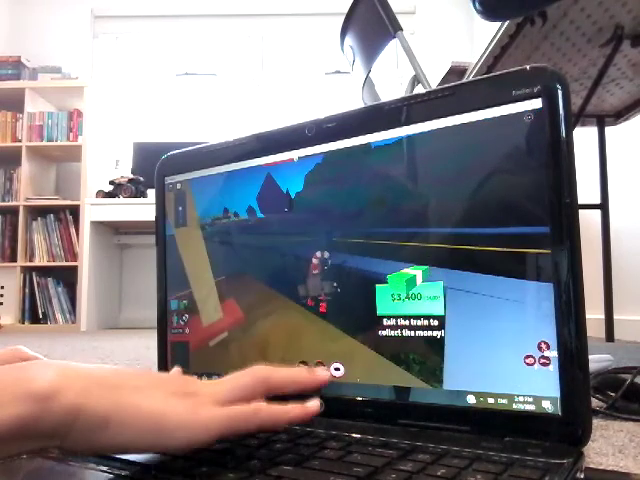
pyautogui.press('XF86AudioRaiseVolume')
# Walk up the road under the overhead structures toward the parked cars
pyautogui.press('w')
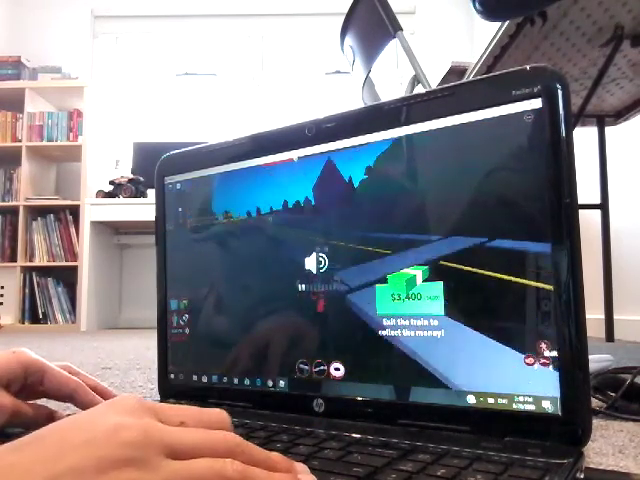
pyautogui.press('w')
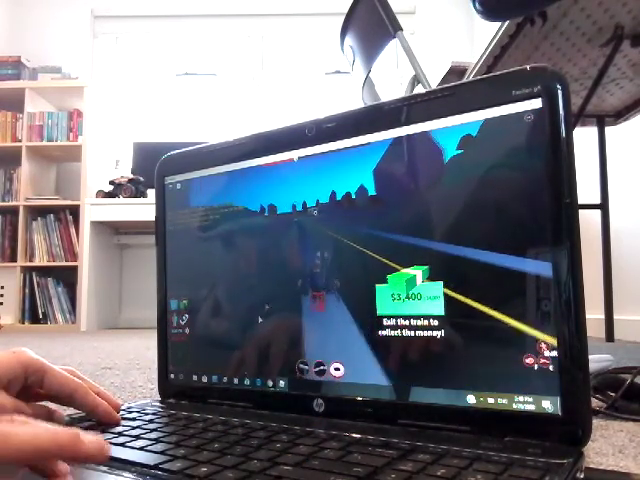
pyautogui.press('w')
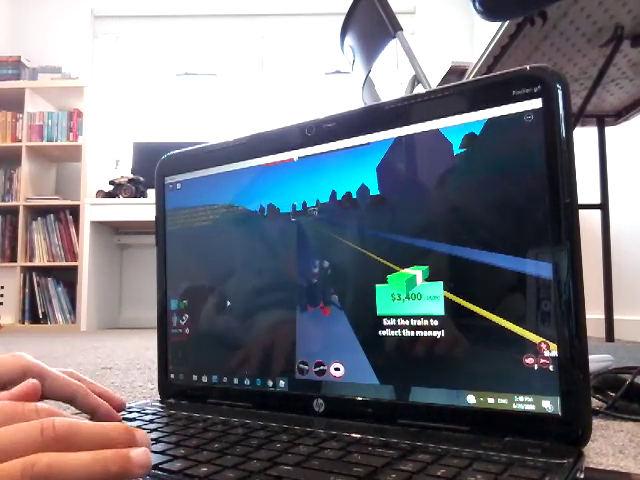
pyautogui.press('w')
pyautogui.press('w')
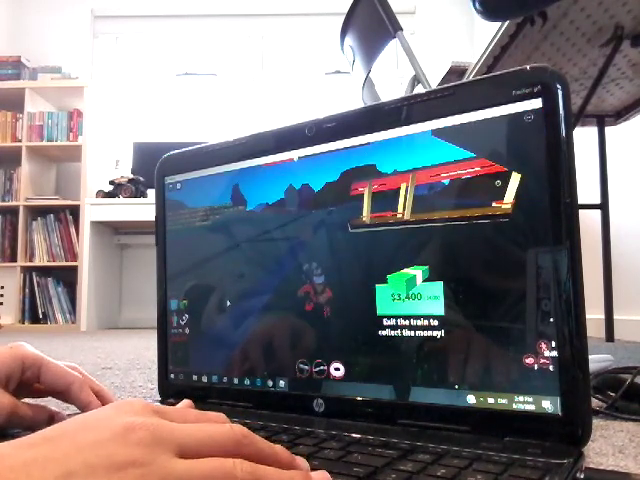
pyautogui.press('w')
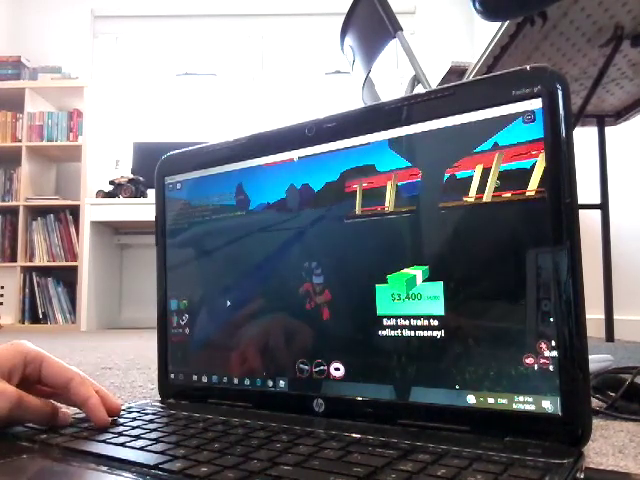
pyautogui.press('w')
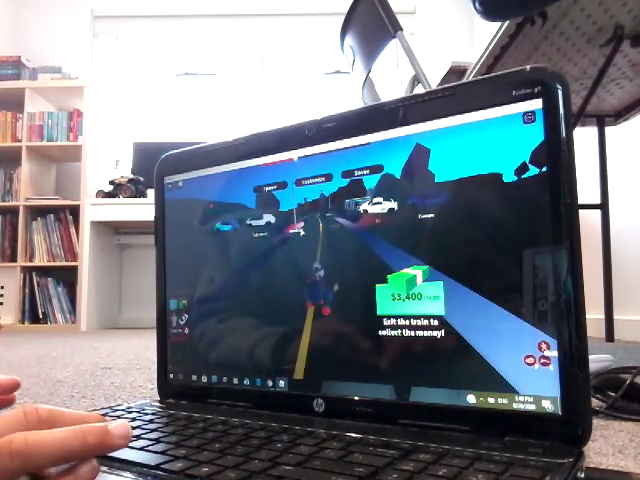
# Get into the spawned car and drive down the road to the green-lit building
pyautogui.press('e')
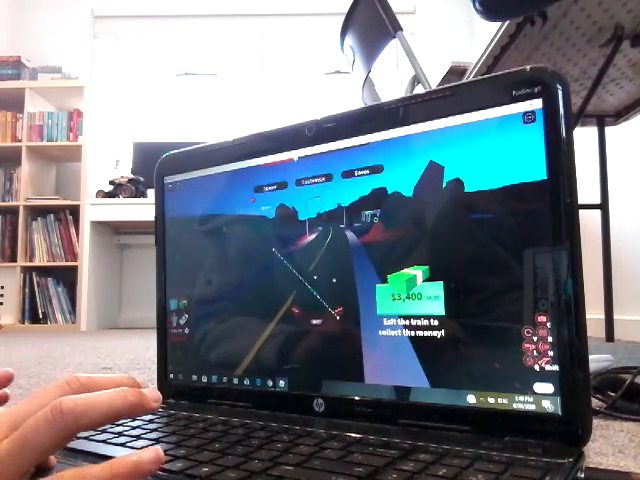
pyautogui.press('w')
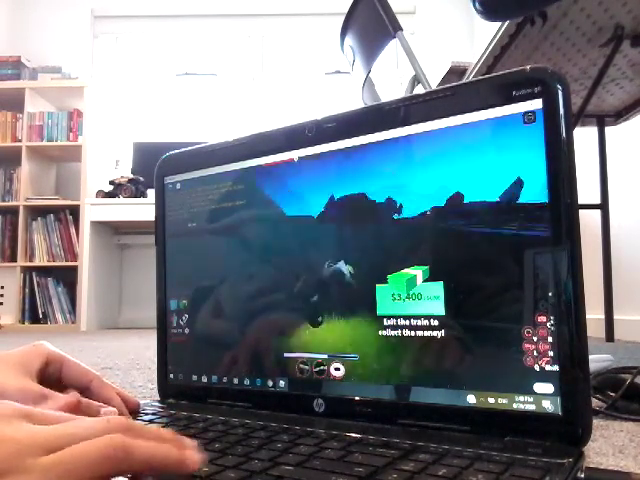
pyautogui.press('w')
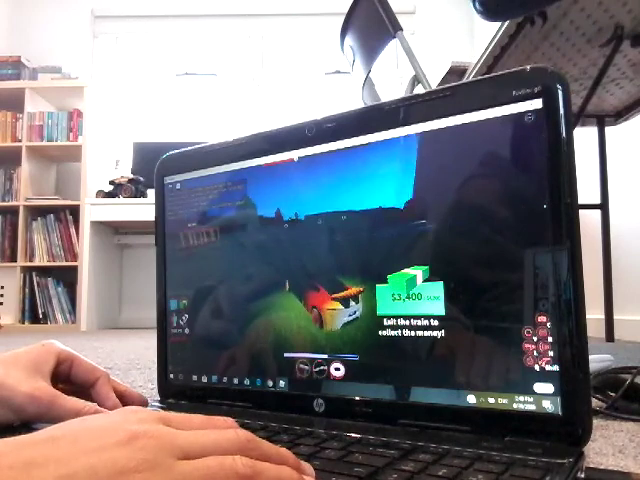
pyautogui.press('w')
pyautogui.press('w')
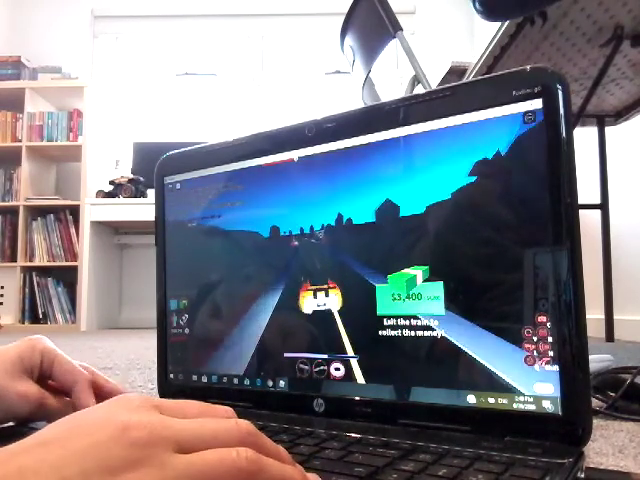
pyautogui.press('w')
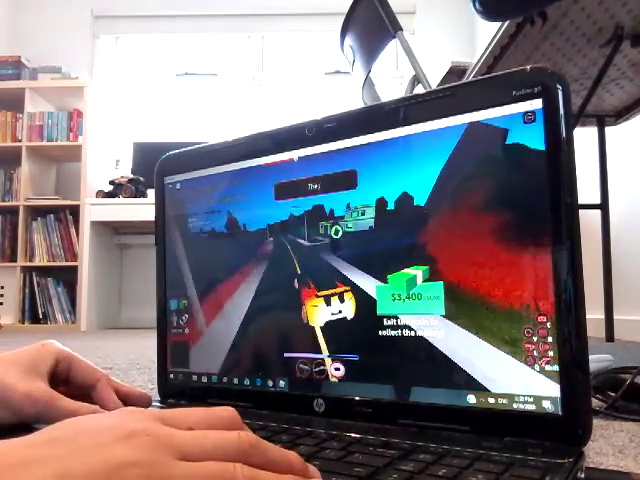
pyautogui.press('w')
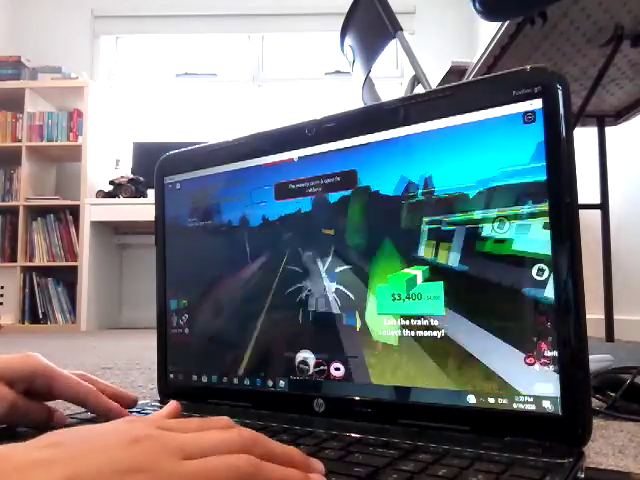
pyautogui.press('w')
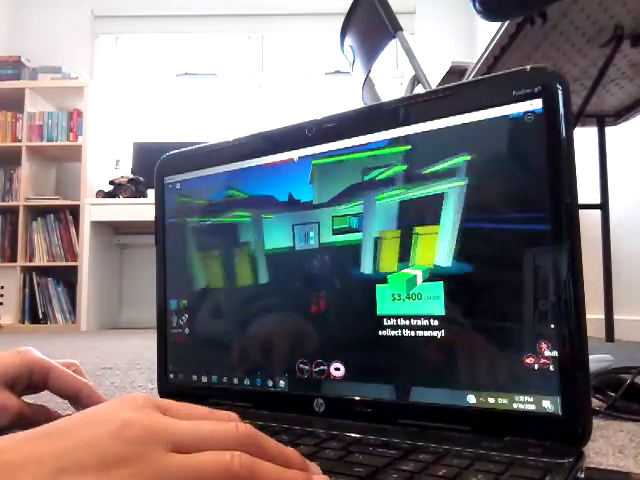
# Walk into the green room, look around, and head back out into the night
pyautogui.press('w')
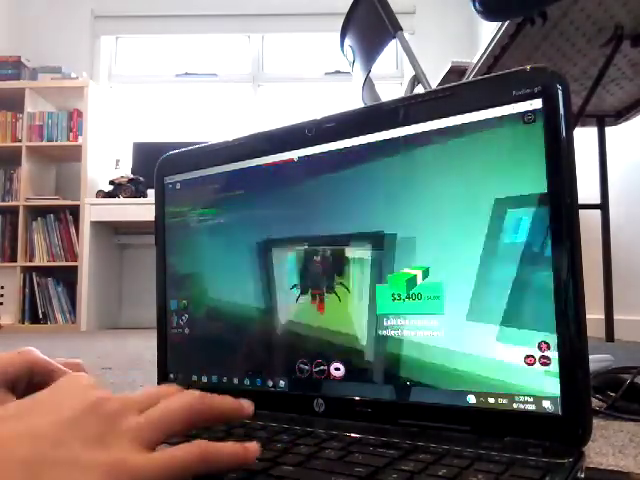
pyautogui.press('w')
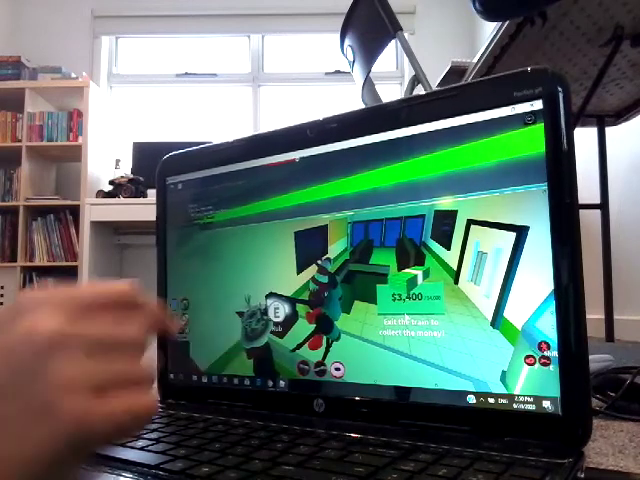
pyautogui.press('w')
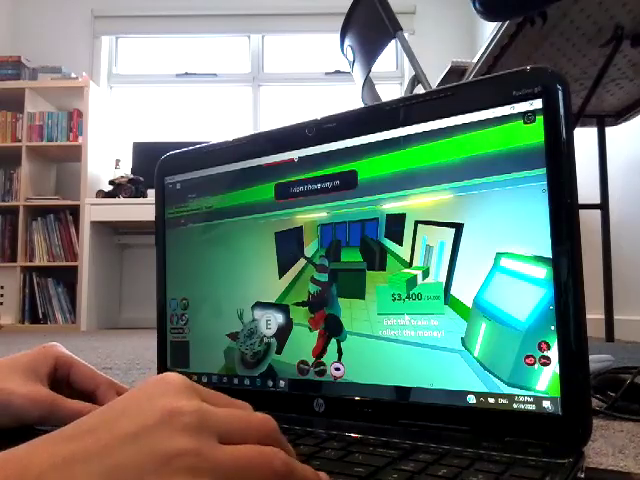
pyautogui.press('w')
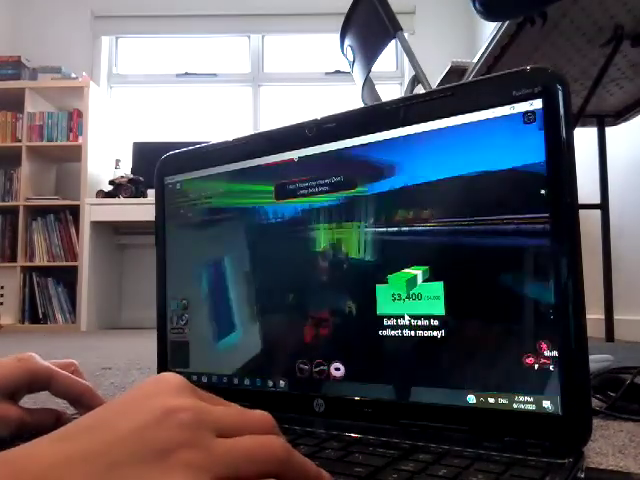
pyautogui.press('w')
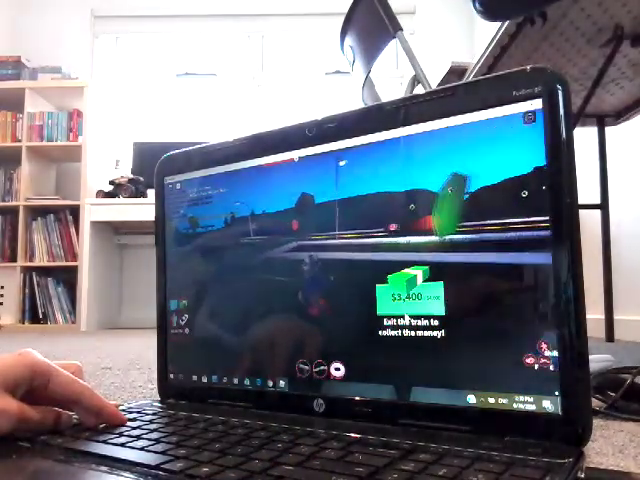
# Drive the car down the road beside the train tracks into the neon city
pyautogui.press('w')
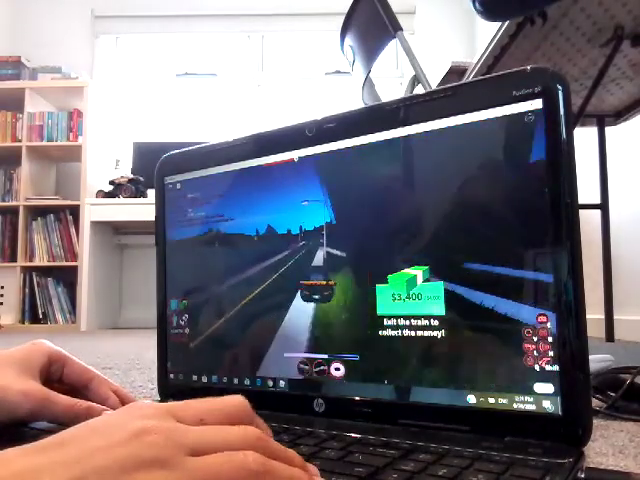
pyautogui.press('w')
pyautogui.press('w')
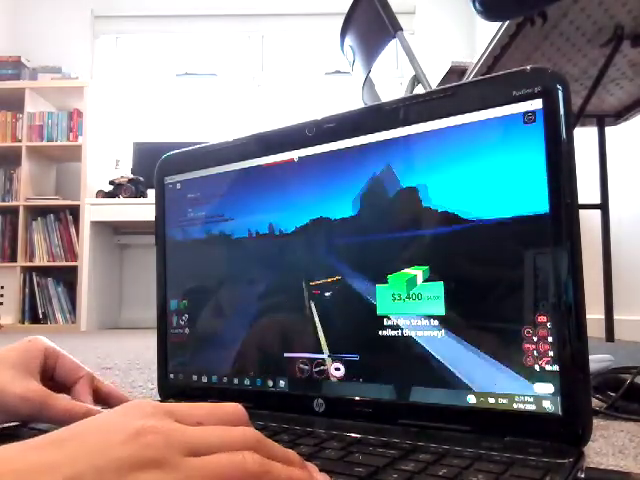
pyautogui.press('w')
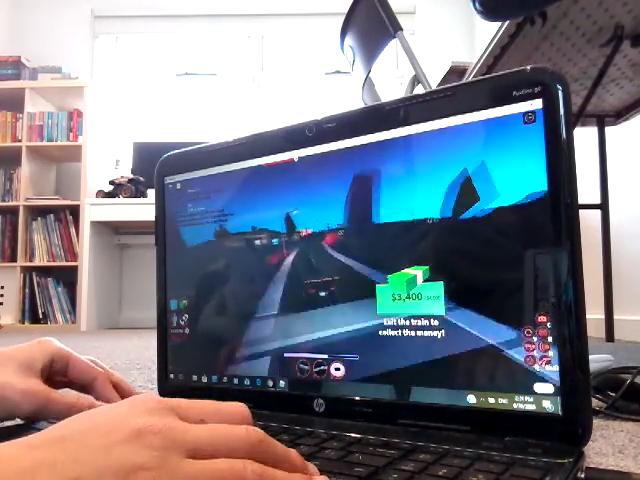
pyautogui.press('w')
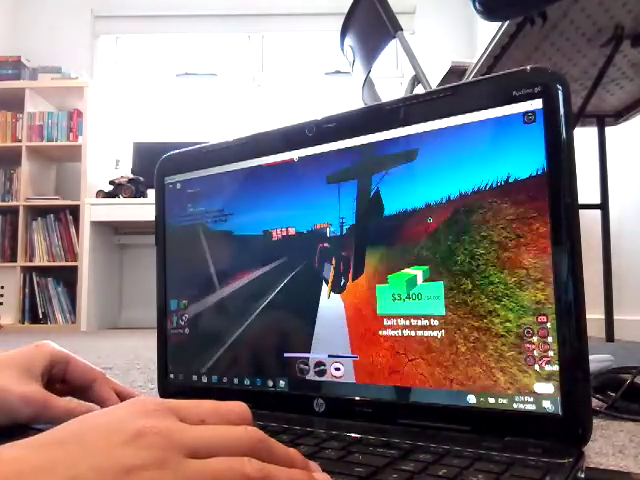
pyautogui.press('w')
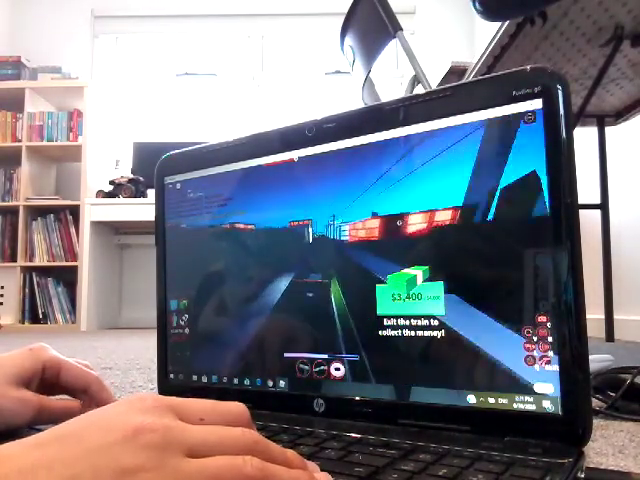
pyautogui.press('w')
pyautogui.press('w')
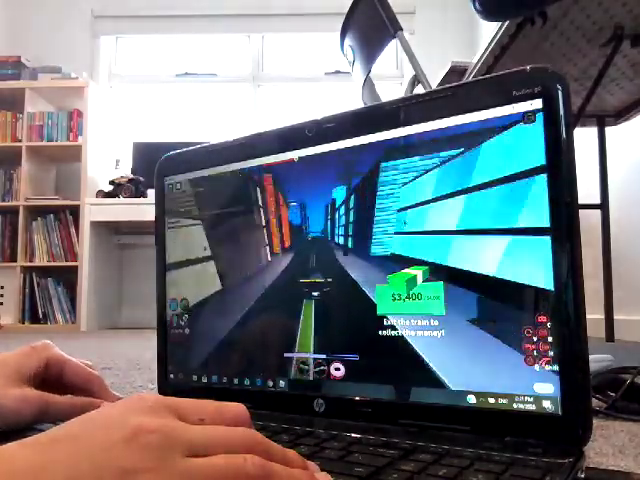
pyautogui.press('w')
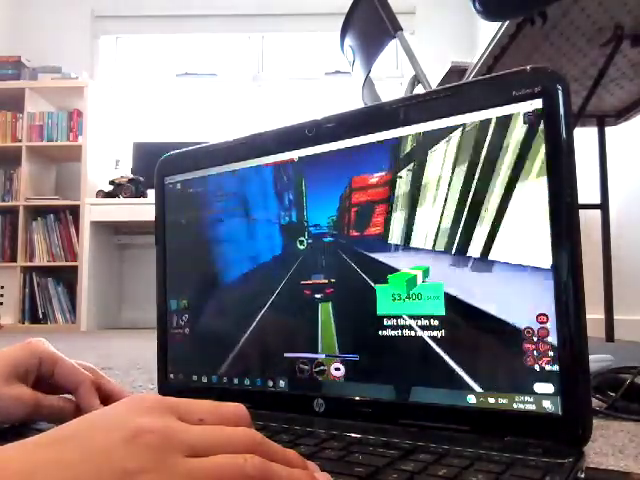
pyautogui.press('w')
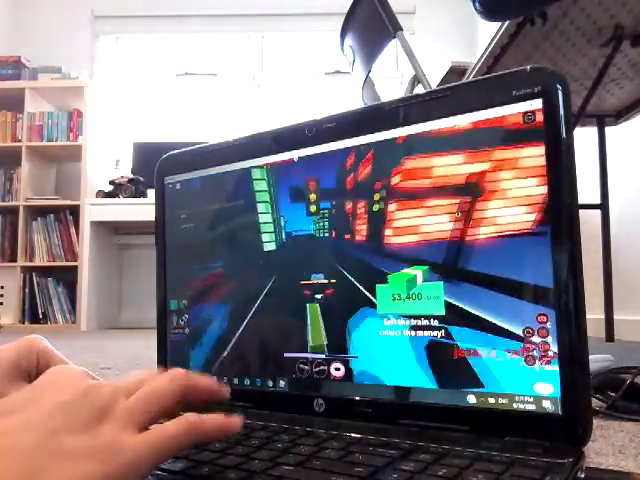
# Drive along the train tracks and the winding dark hill road until reaching the train
pyautogui.press('w')
pyautogui.press('w')
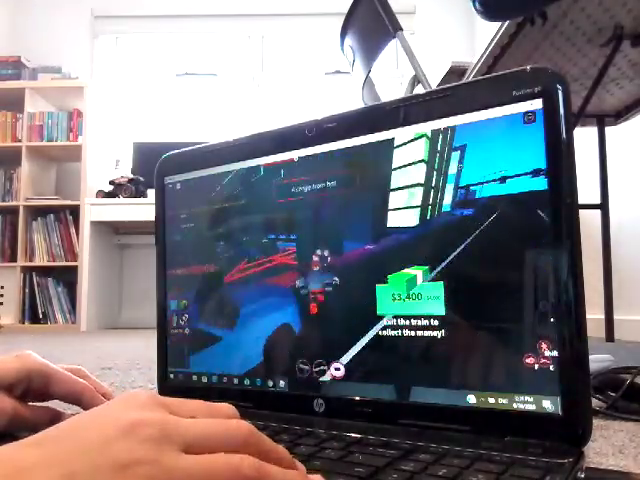
pyautogui.press('w')
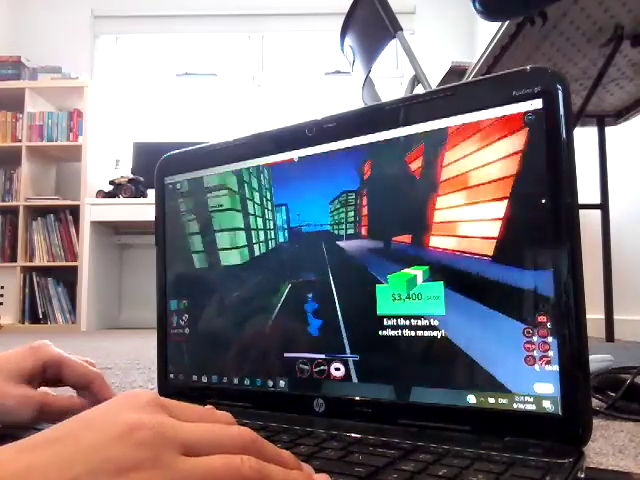
pyautogui.press('w')
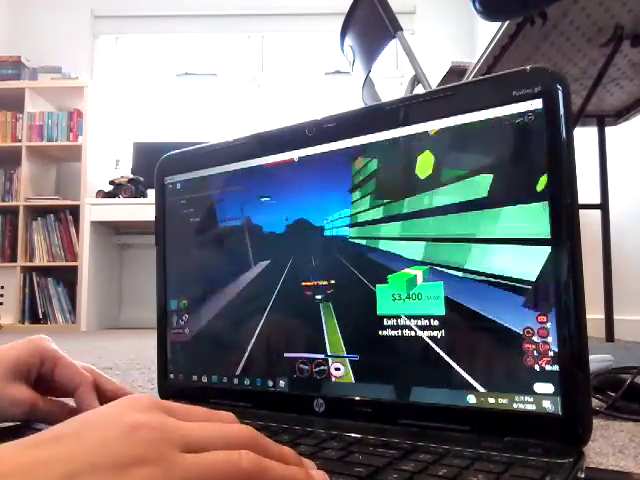
pyautogui.press('w')
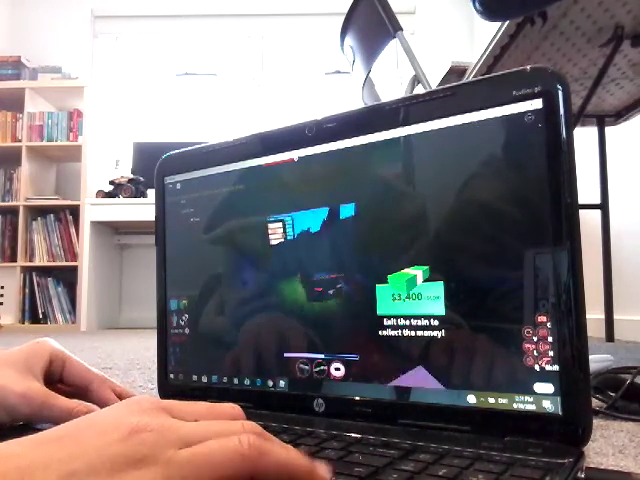
pyautogui.press('w')
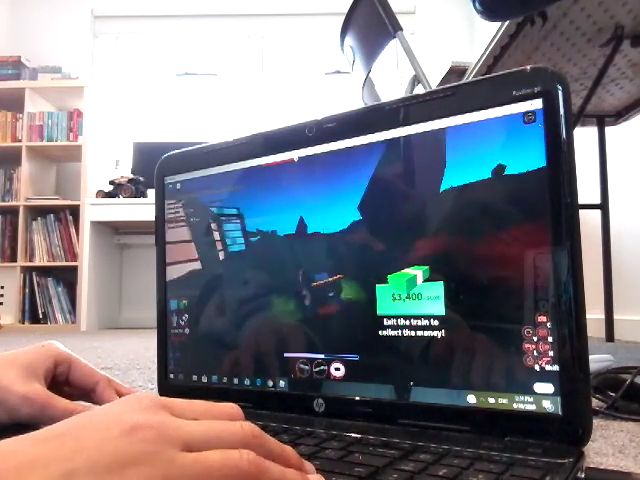
pyautogui.press('w')
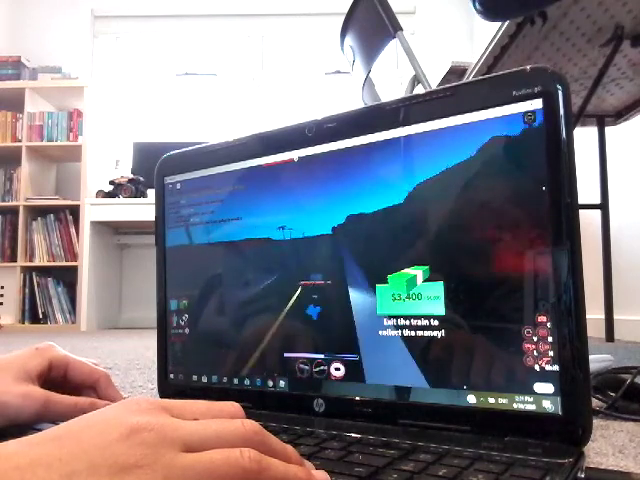
pyautogui.press('w')
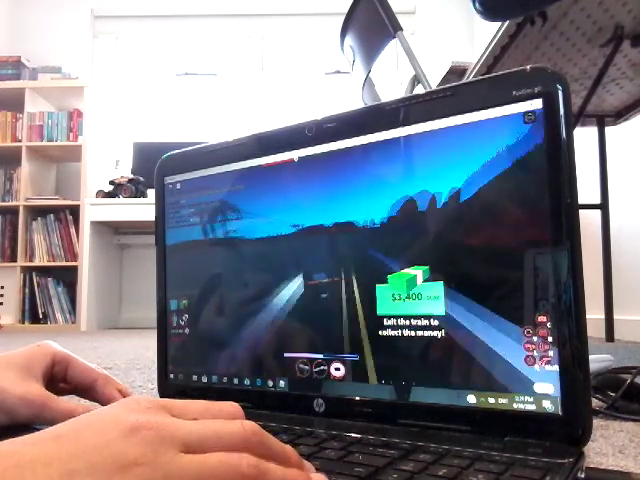
pyautogui.press('w')
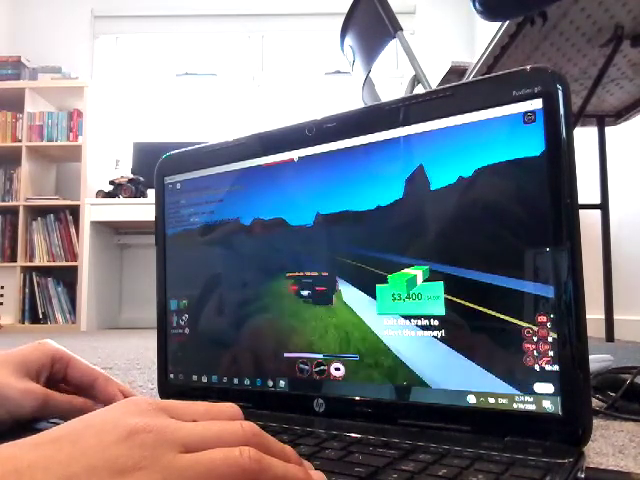
pyautogui.press('w')
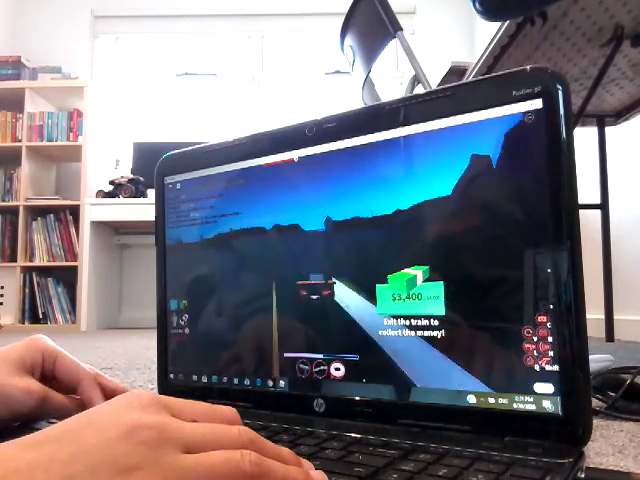
pyautogui.press('w')
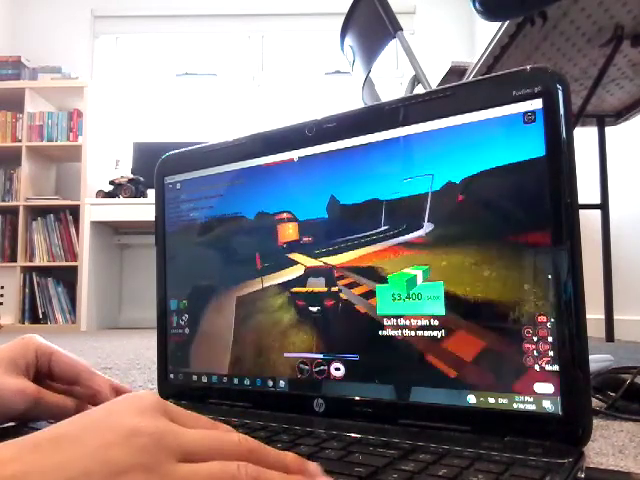
# Leave the car and walk alongside the train into the surrounding terrain
pyautogui.press('w')
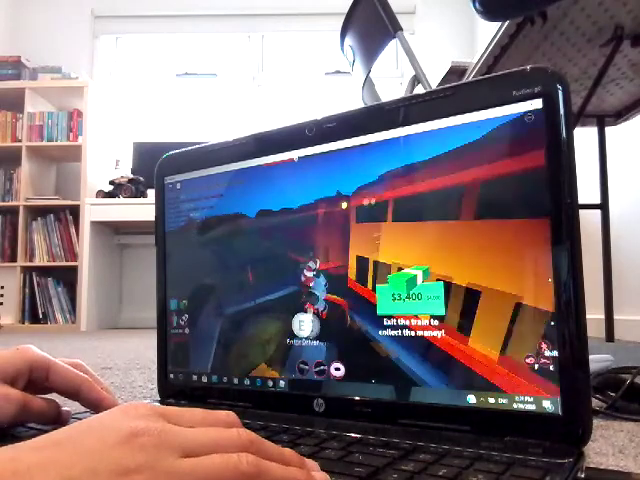
pyautogui.press('w')
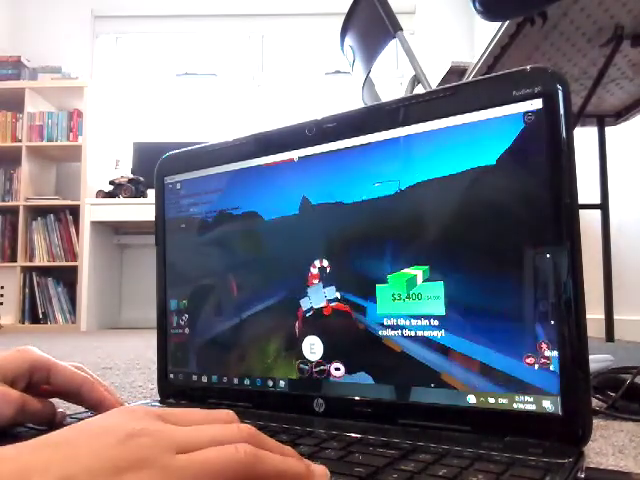
pyautogui.press('w')
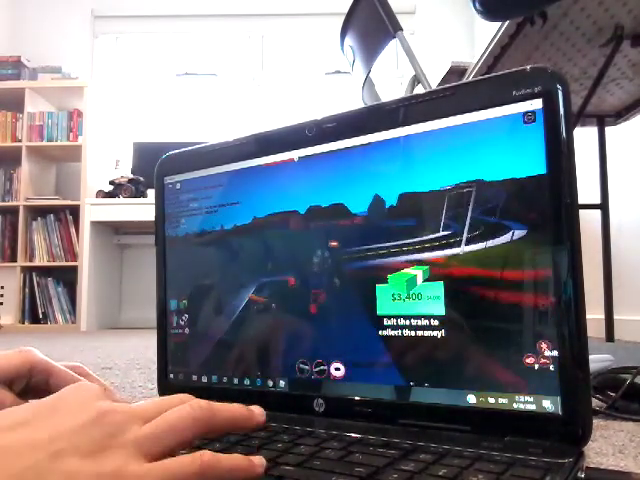
pyautogui.press('w')
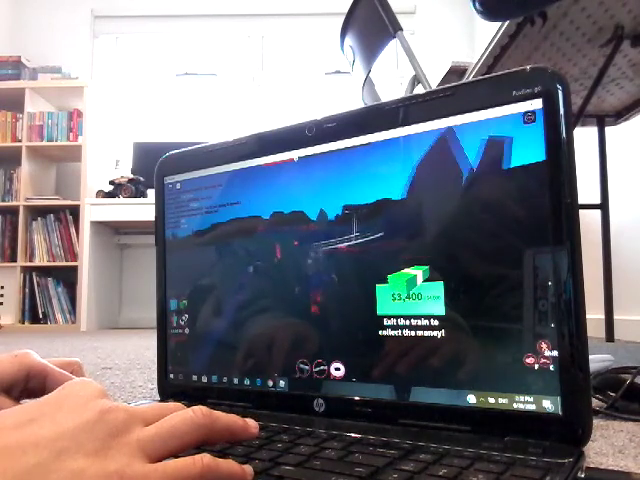
pyautogui.press('w')
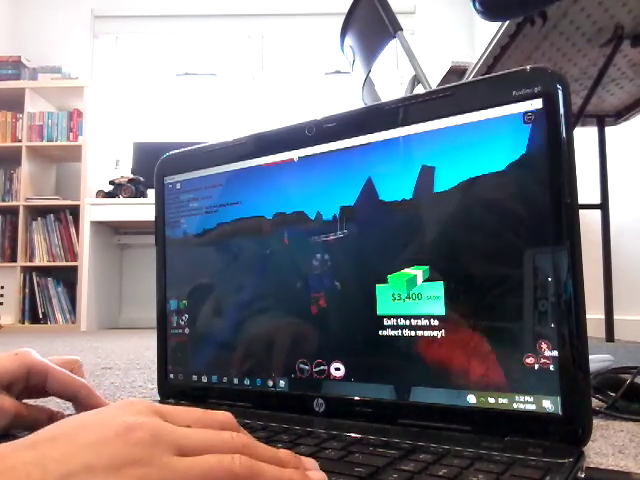
# Get aboard the train and grab cash, bringing the loot to $600
pyautogui.press('w')
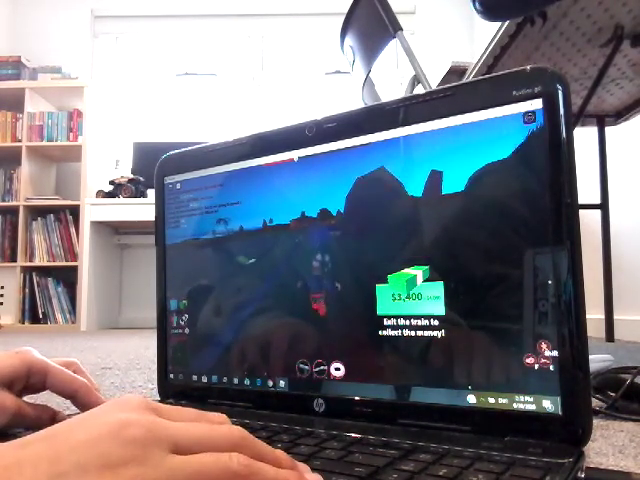
pyautogui.press('w')
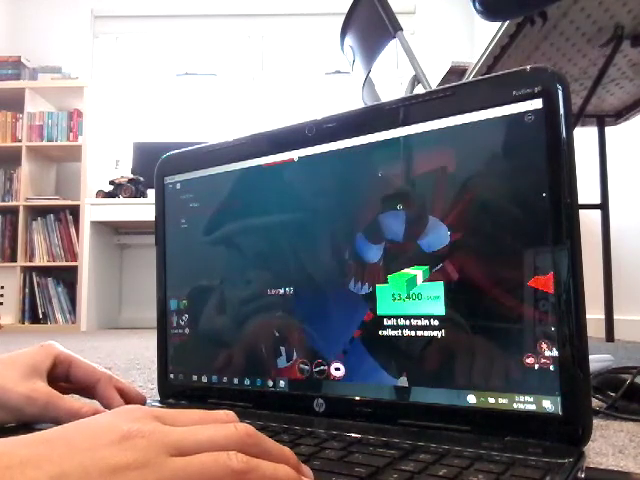
pyautogui.press('w')
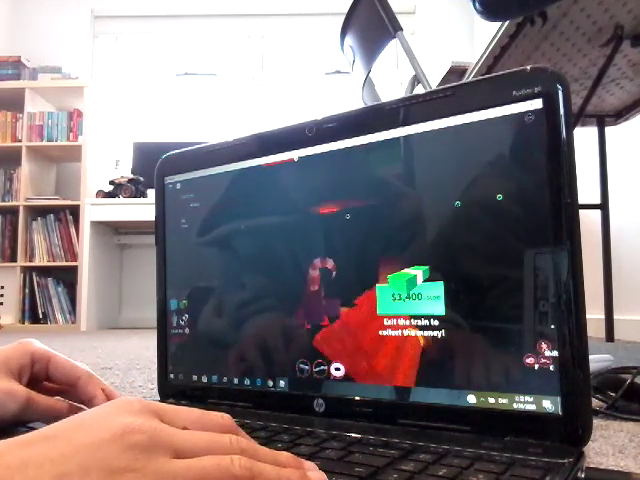
pyautogui.press('w')
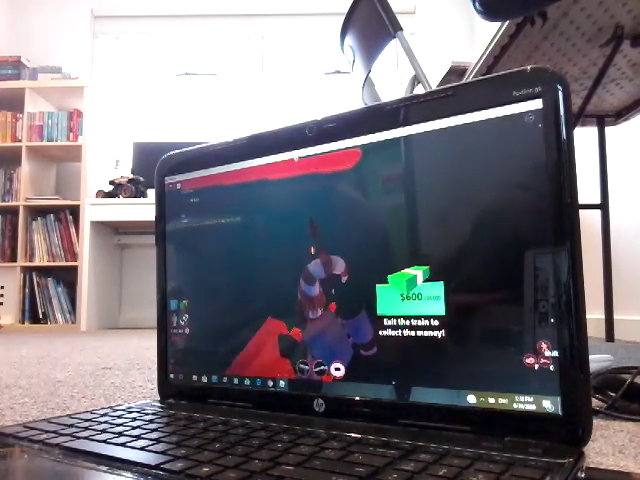
# Leave the train to cash in the robbery for $4,800
pyautogui.press('w')
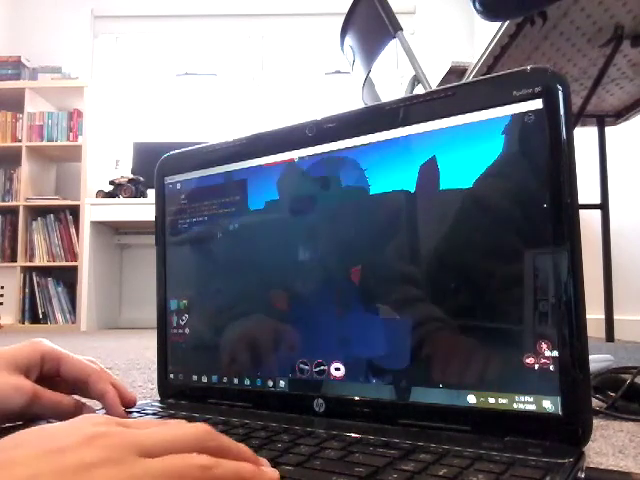
pyautogui.press('w')
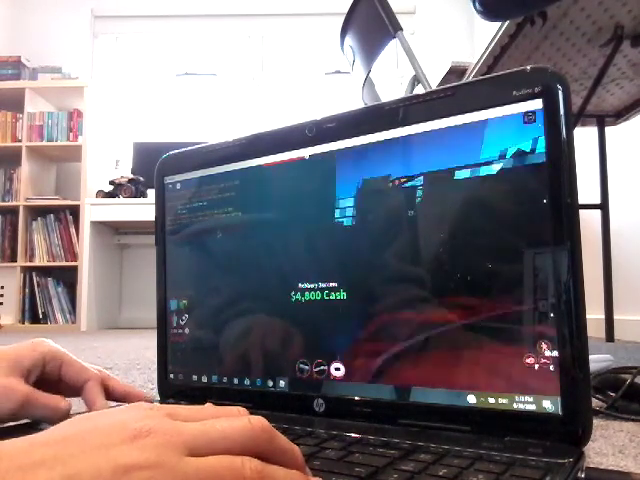
pyautogui.press('w')
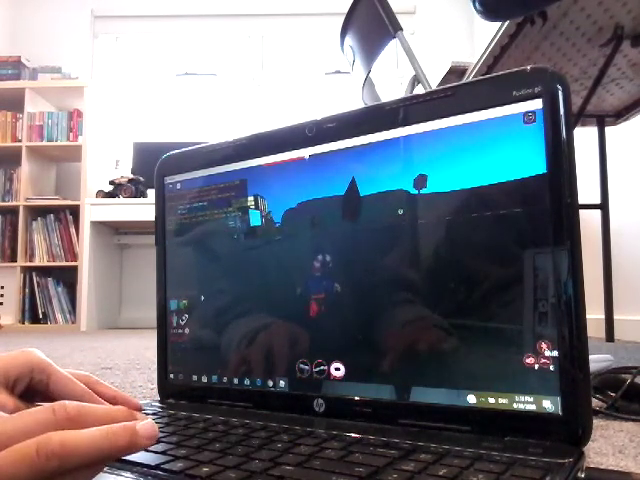
# Spawn a car from the vehicle list and start driving it
pyautogui.press('`')
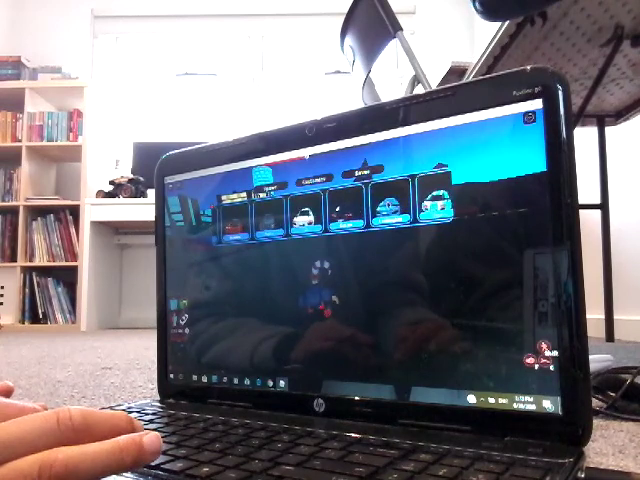
pyautogui.press('`')
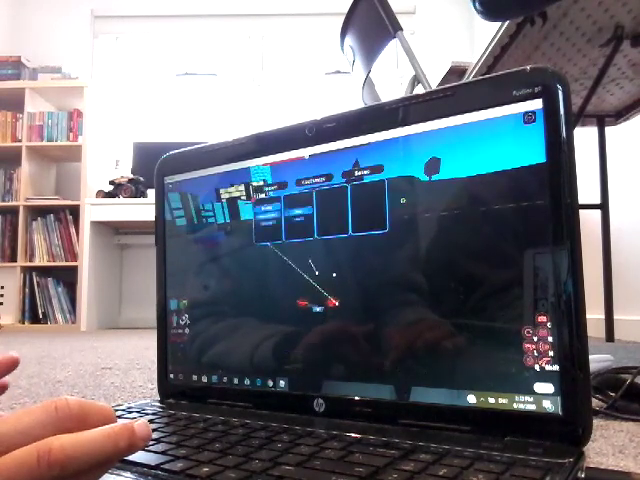
pyautogui.press('`')
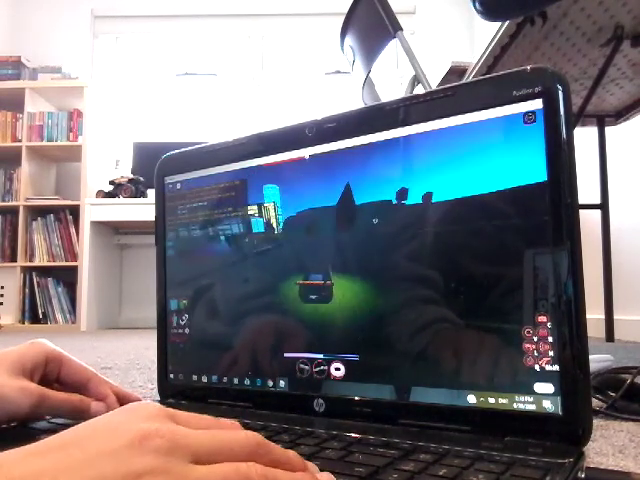
pyautogui.press('w')
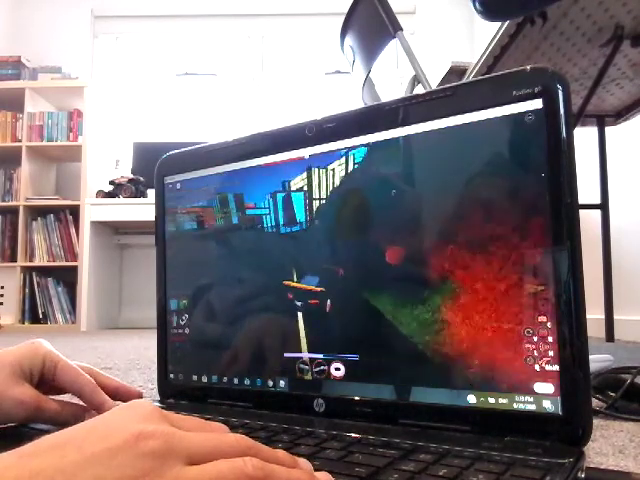
# Drive the car into and through the neon city streets
pyautogui.press('w')
pyautogui.press('w')
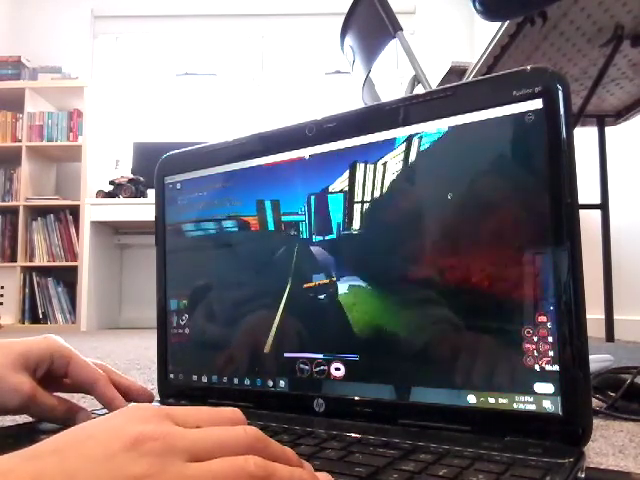
pyautogui.press('w')
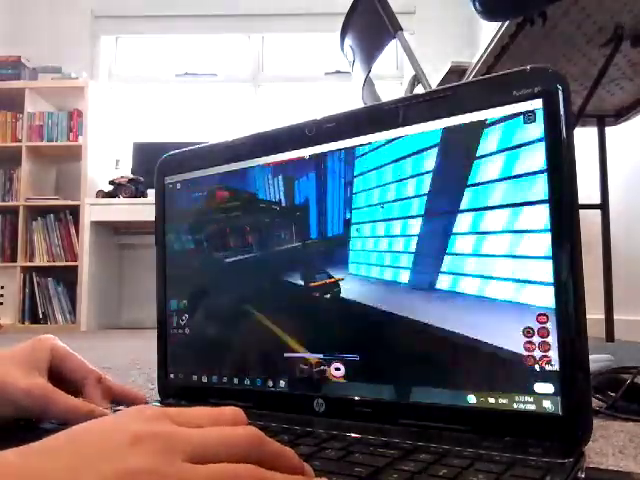
pyautogui.press('w')
pyautogui.press('w')
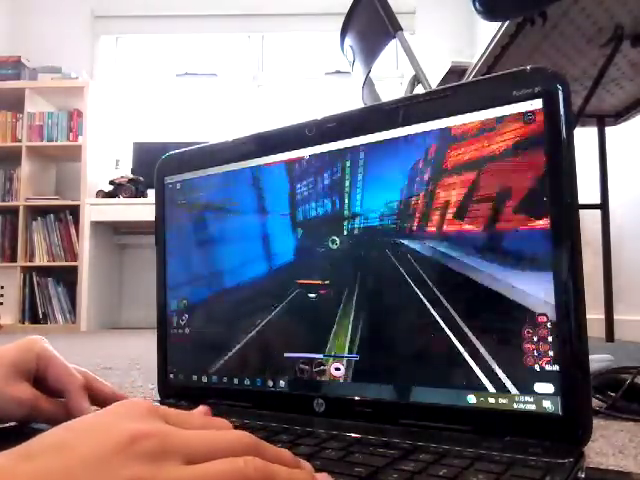
pyautogui.press('w')
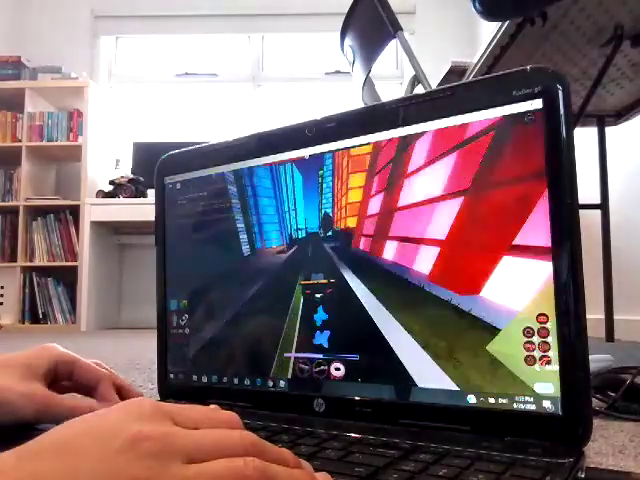
pyautogui.press('w')
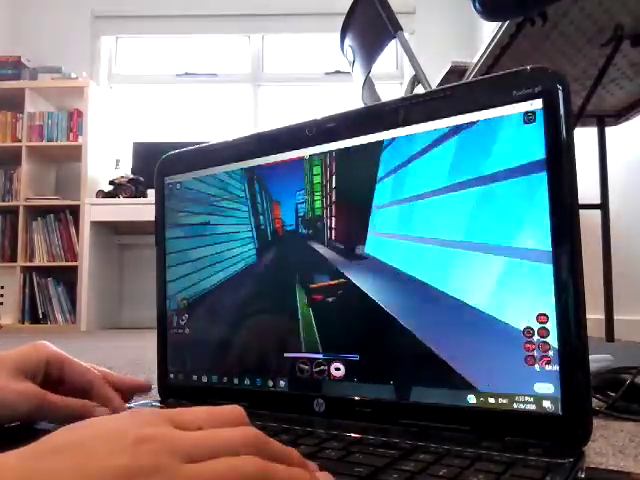
pyautogui.press('w')
pyautogui.press('w')
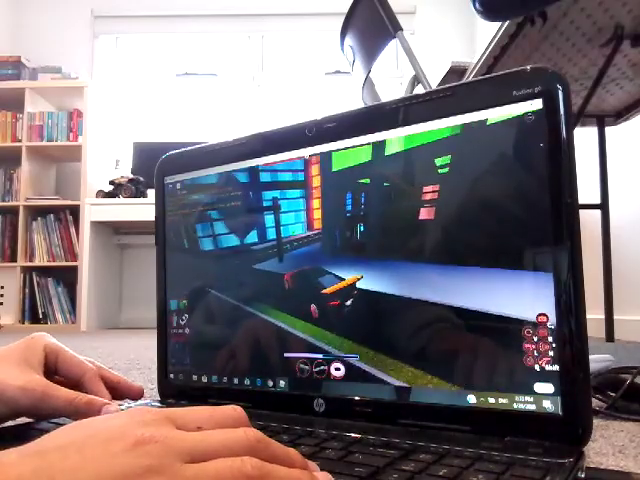
pyautogui.press('w')
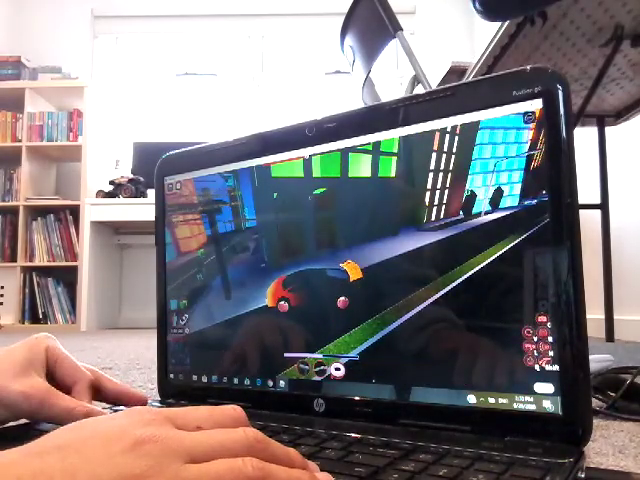
# Get out and continue down the road toward the blue glass buildings
pyautogui.press('w')
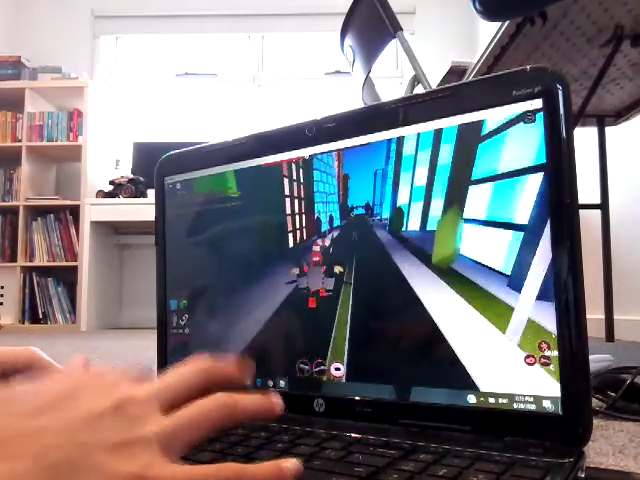
pyautogui.press('w')
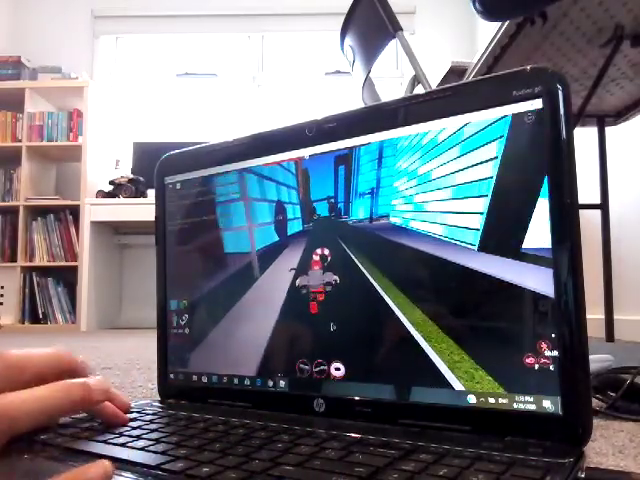
pyautogui.press('w')
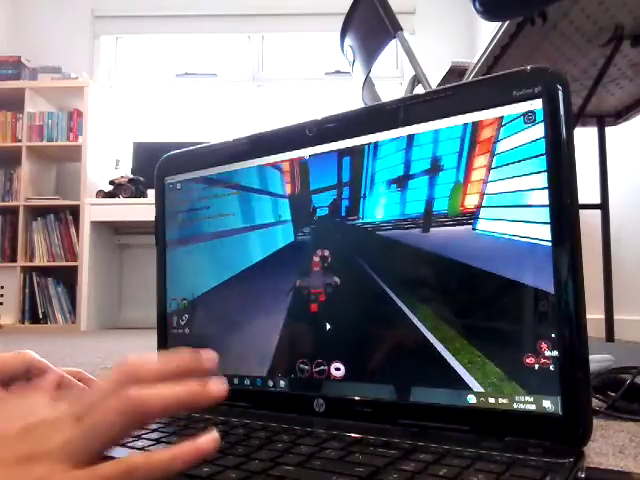
# Dismiss the STANDARD/ROCKET shop popup and walk toward the buildings
pyautogui.press('w')
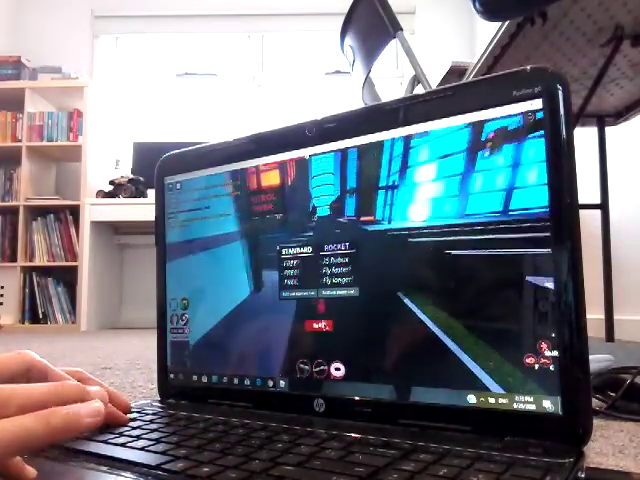
pyautogui.press('w')
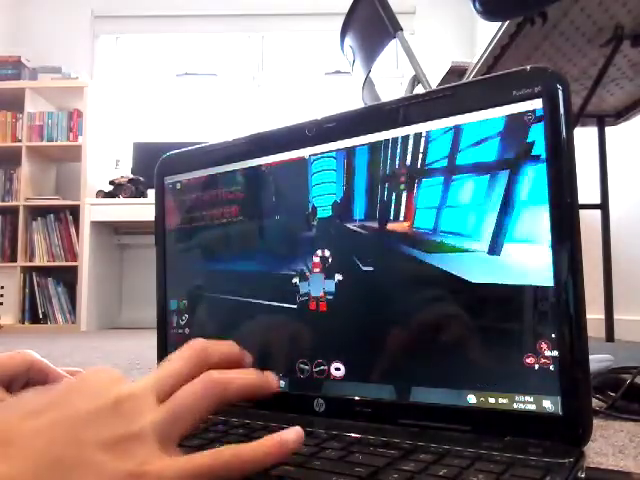
pyautogui.press('w')
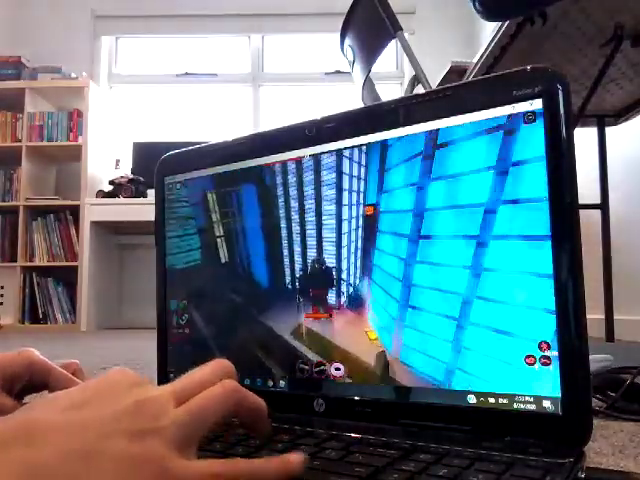
# Climb over the rooftops and around the colourful lit building
pyautogui.press('w')
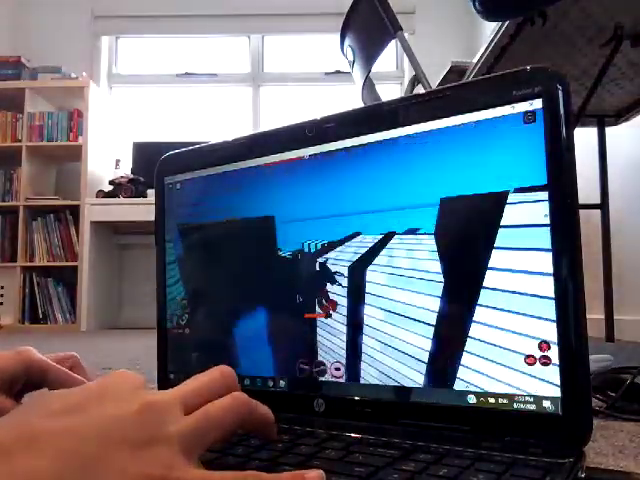
pyautogui.press('w')
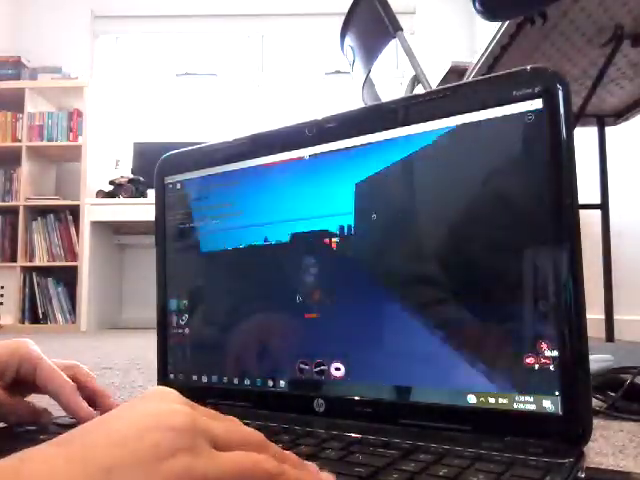
pyautogui.press('w')
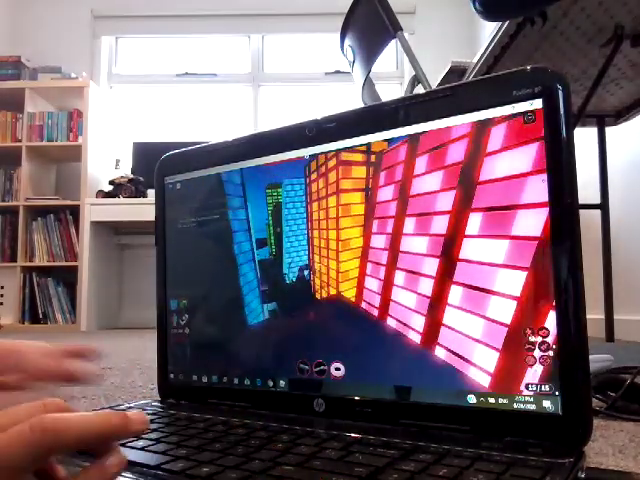
pyautogui.press('w')
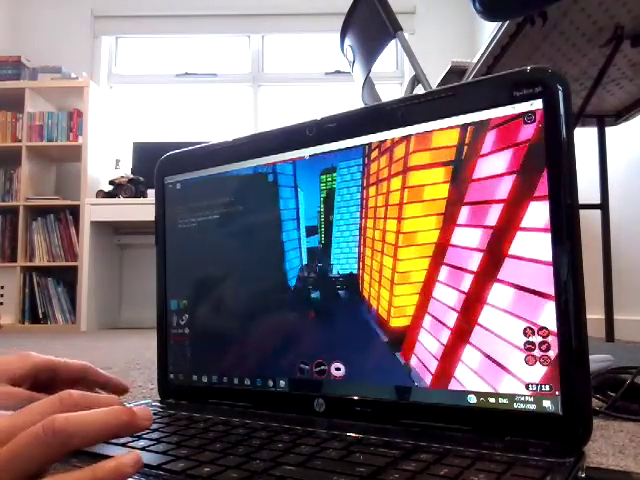
# Cross the dark area past the orange-red lit corner onto the brick ledge
pyautogui.press('w')
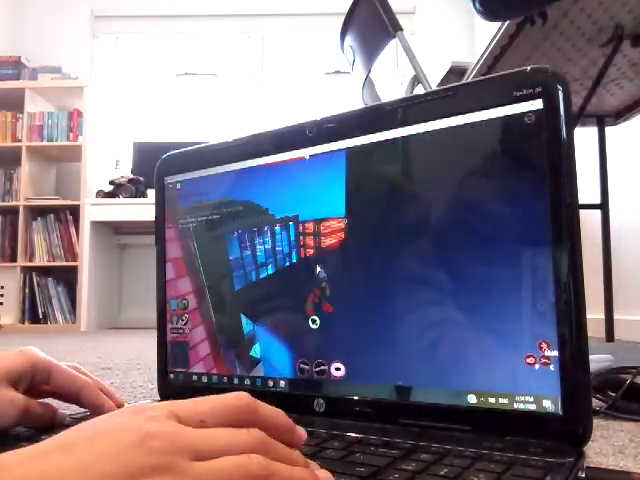
pyautogui.press('w')
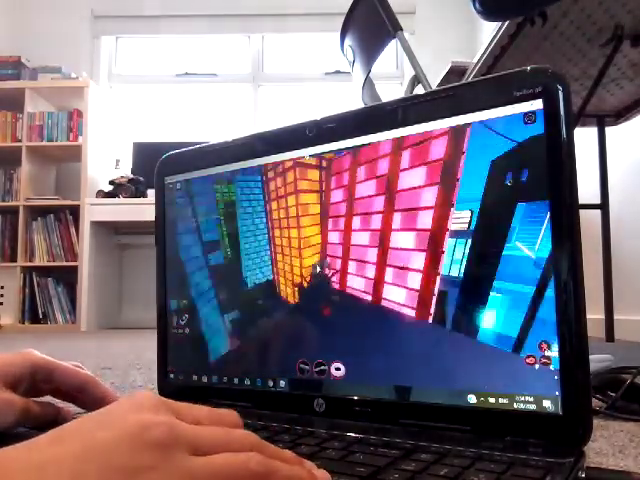
pyautogui.press('w')
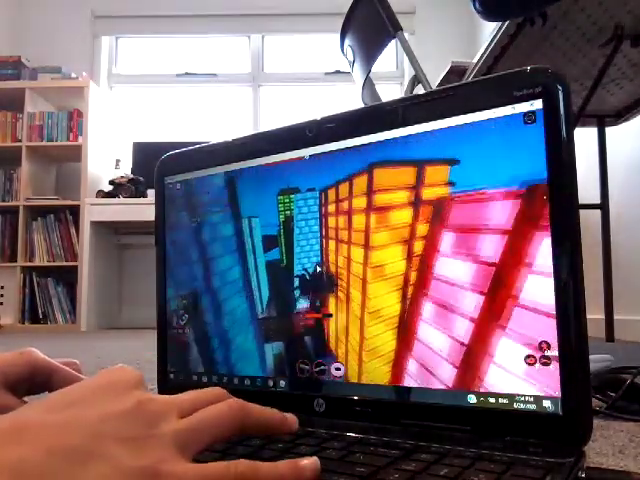
pyautogui.press('w')
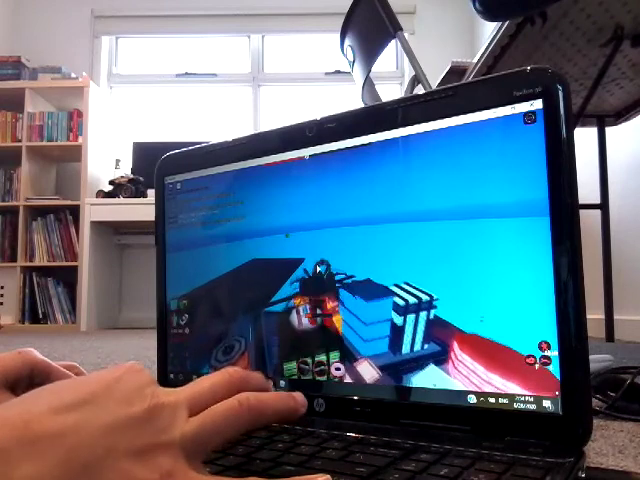
# Walk onto the rooftop helipad and board the parked helicopter
pyautogui.press('w')
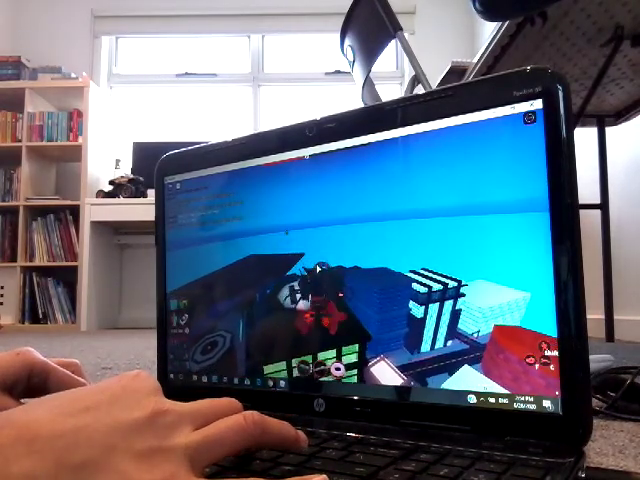
pyautogui.press('w')
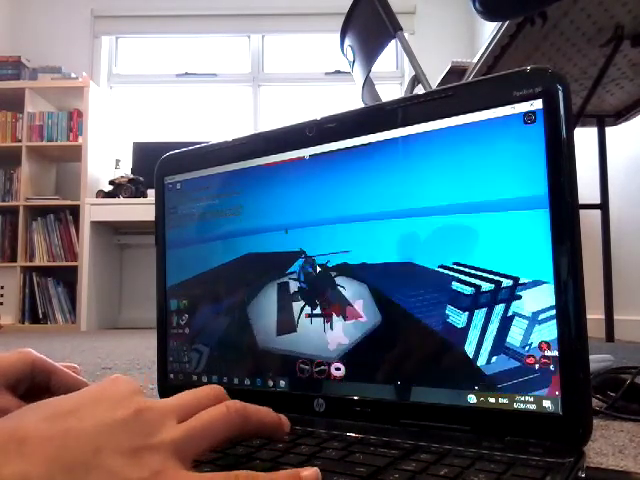
pyautogui.press('w')
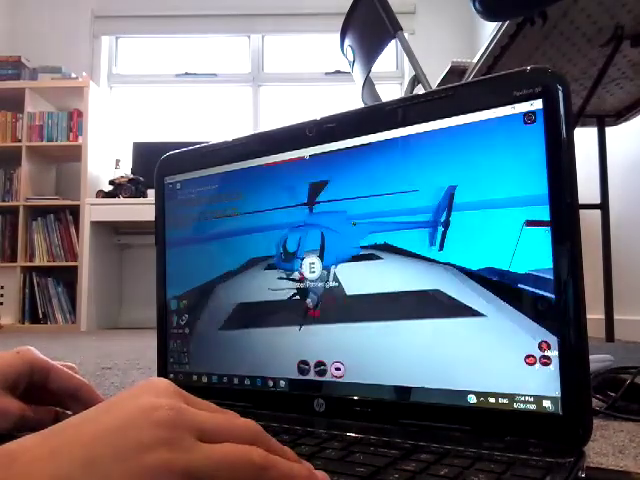
pyautogui.press('e')
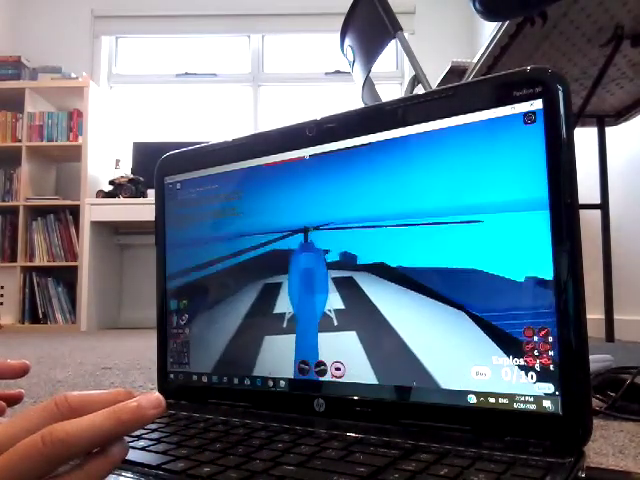
# Lift off and fly the helicopter over the city toward the dark terrain
pyautogui.press('space')
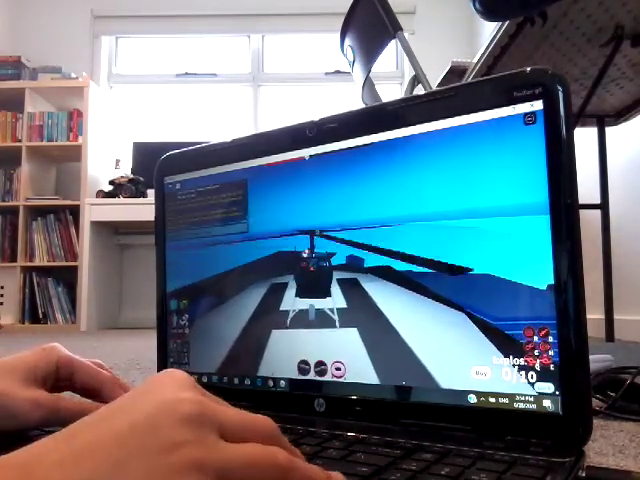
pyautogui.press('w')
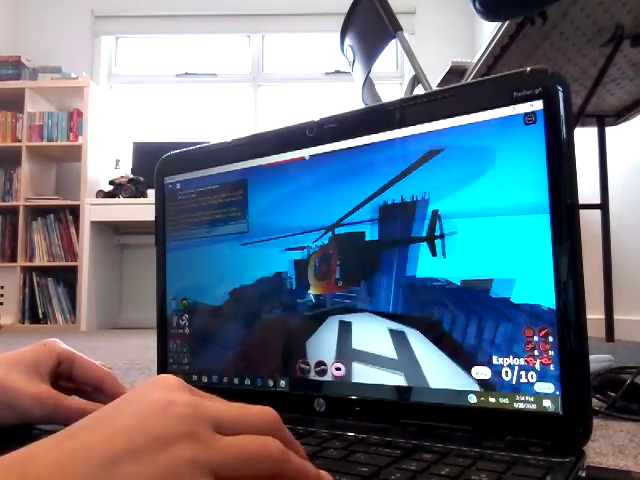
pyautogui.press('w')
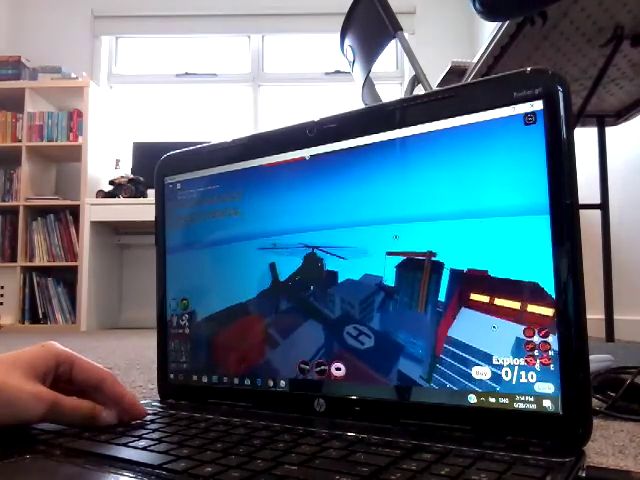
pyautogui.press('w')
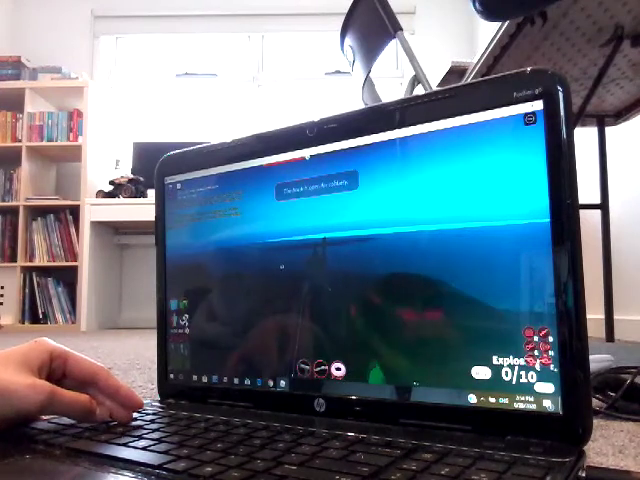
pyautogui.press('w')
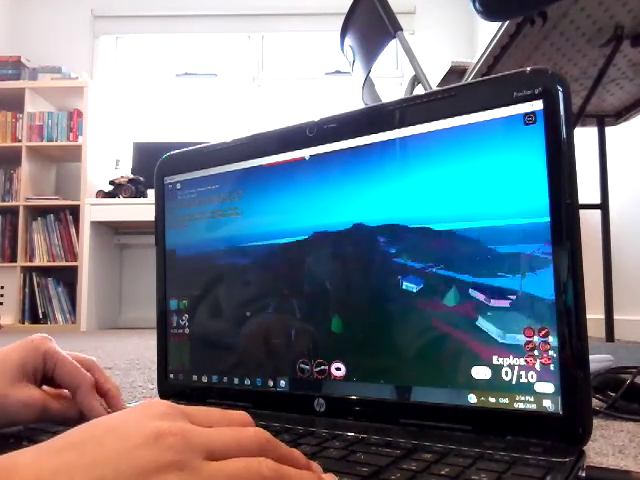
# Cross the green hills and follow the rail past the traffic lights, earning a $100 paycheck
pyautogui.press('w')
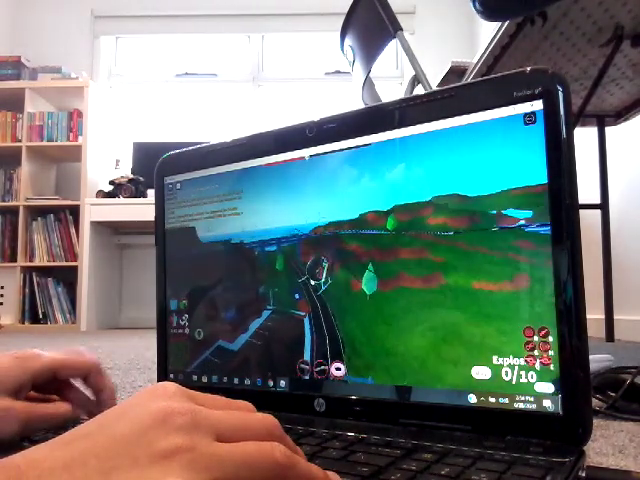
pyautogui.press('w')
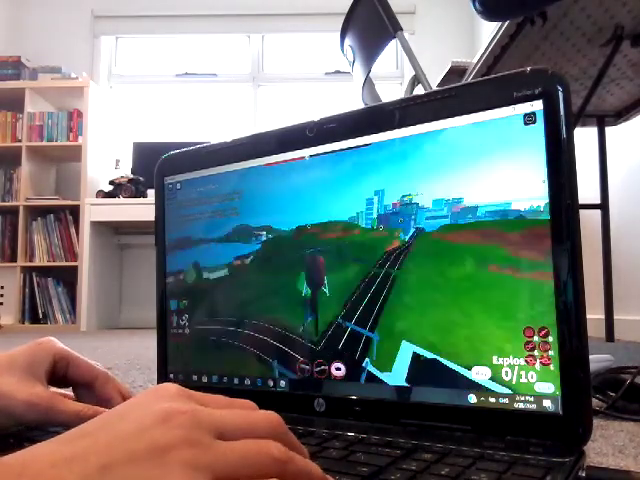
pyautogui.press('w')
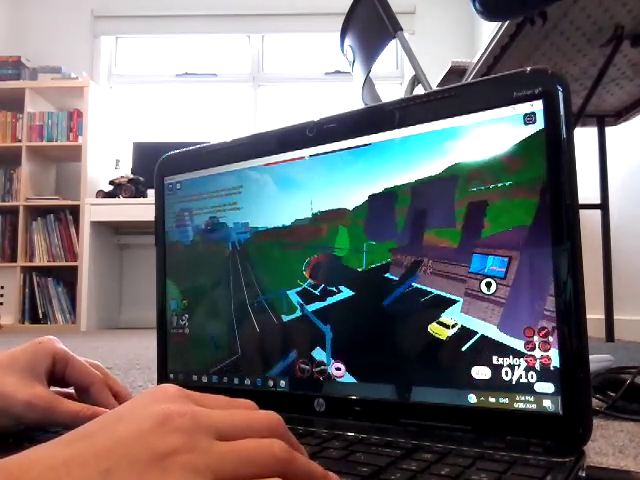
pyautogui.press('w')
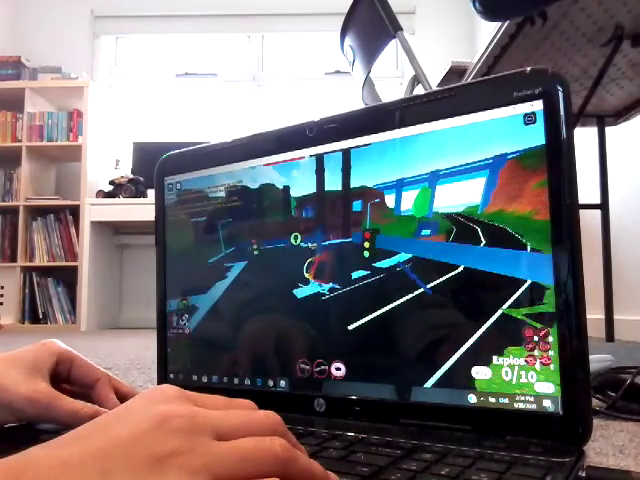
pyautogui.press('w')
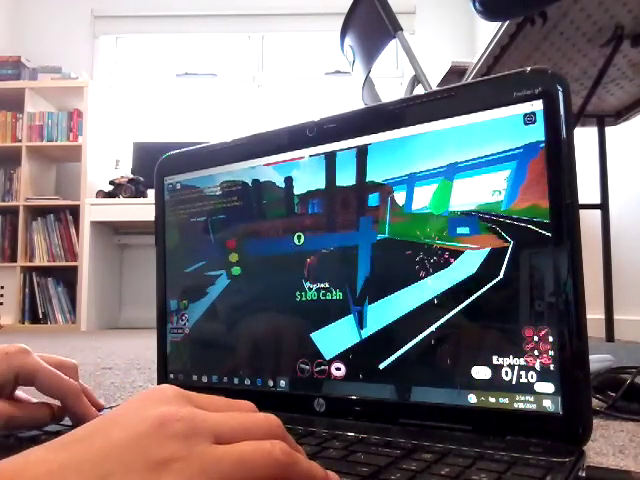
pyautogui.press('w')
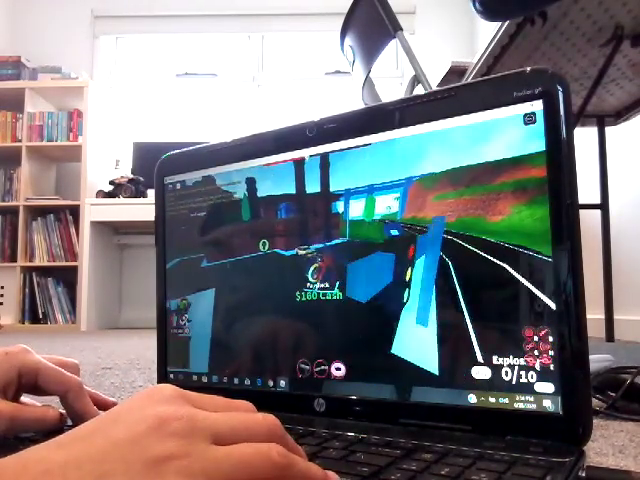
pyautogui.press('w')
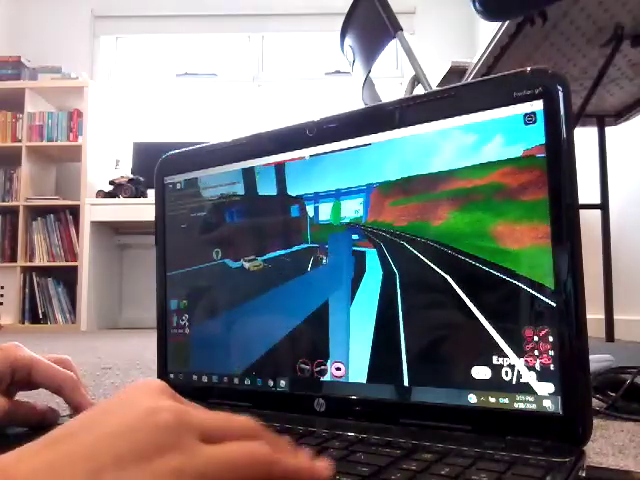
pyautogui.press('w')
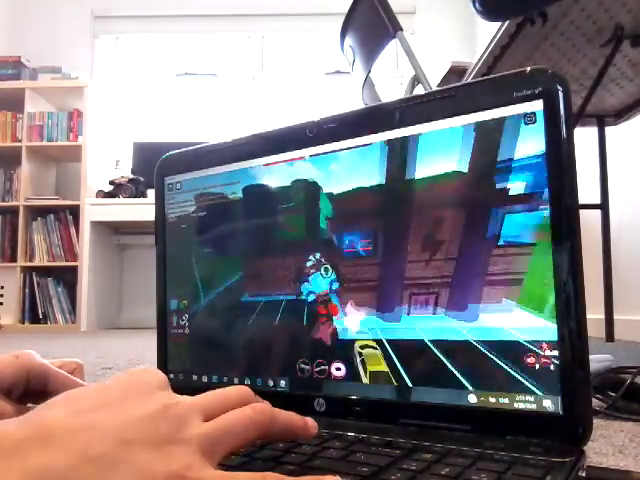
# Run along the neon track and dismiss the Standard/Rocket popup
pyautogui.press('w')
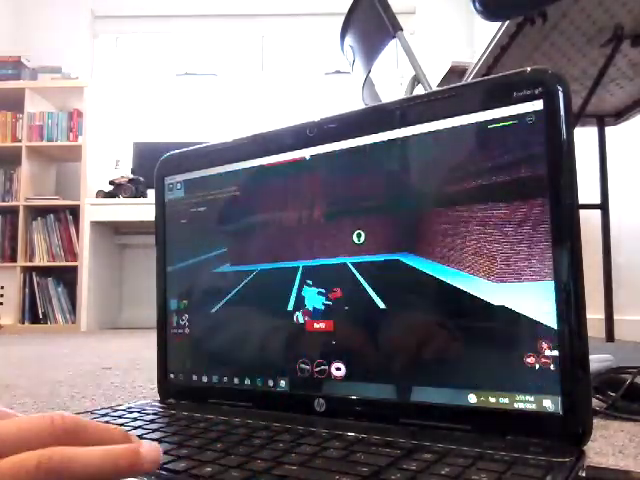
pyautogui.press('w')
pyautogui.press('w')
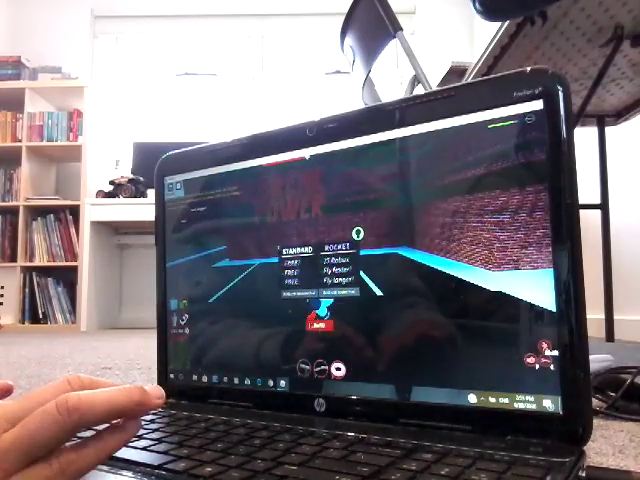
pyautogui.press('Escape')
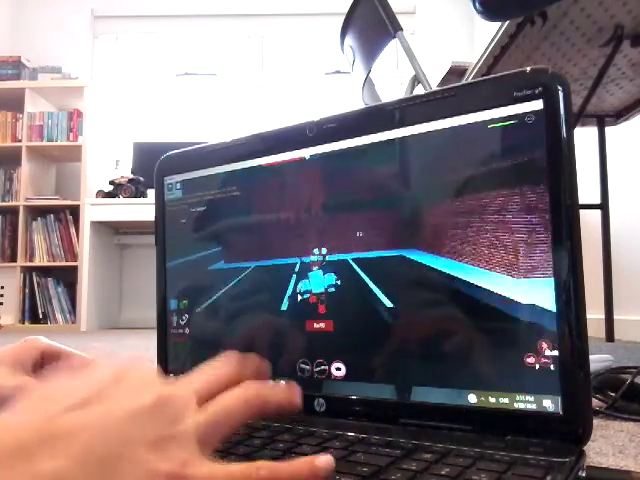
pyautogui.press('w')
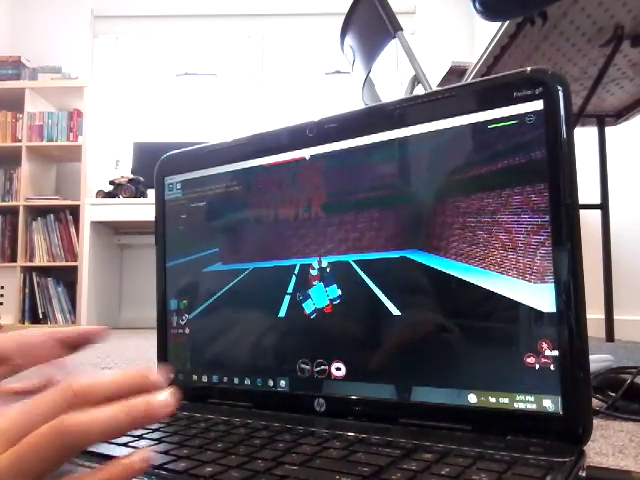
# Jump down onto the grass and climb the blue ladder into the green area
pyautogui.press('w')
pyautogui.press('space')
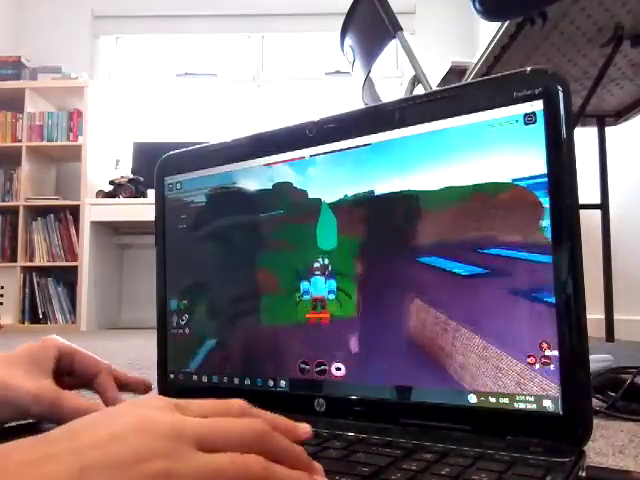
pyautogui.press('w')
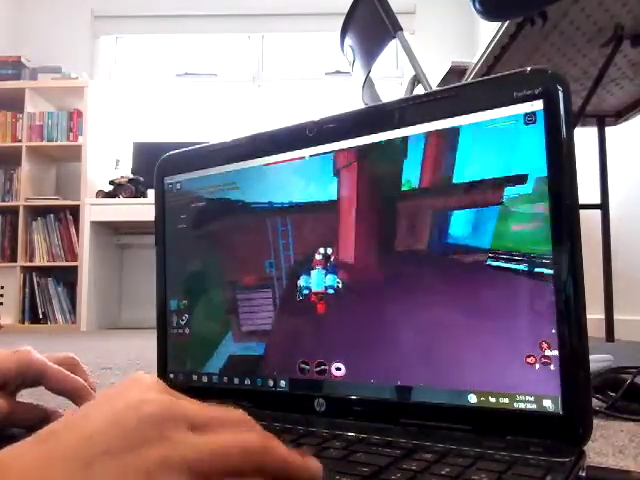
pyautogui.press('w')
pyautogui.press('w')
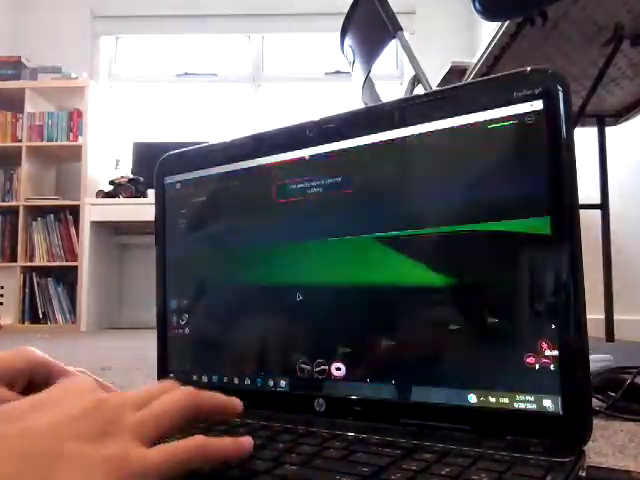
pyautogui.press('w')
# Walk along the brick wall and onto the path toward the green area
pyautogui.press('w')
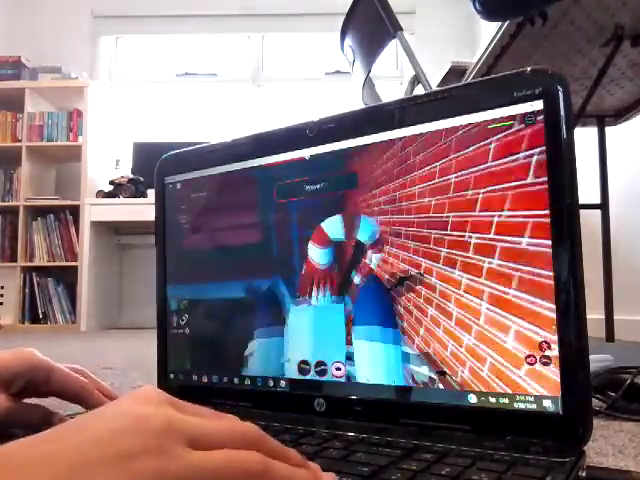
pyautogui.press('w')
pyautogui.press('w')
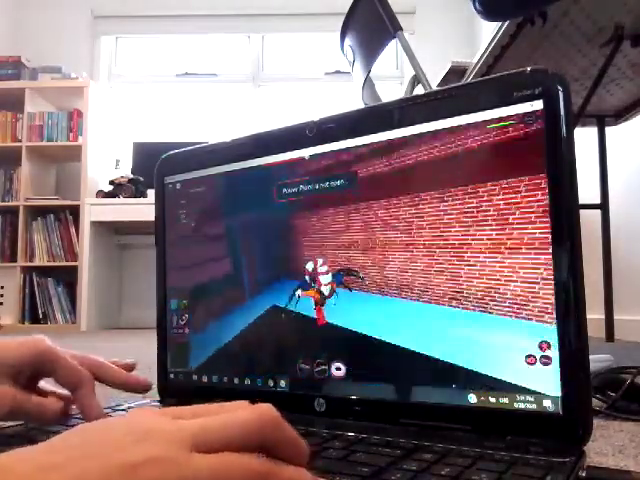
pyautogui.press('w')
pyautogui.press('w')
pyautogui.press('w')
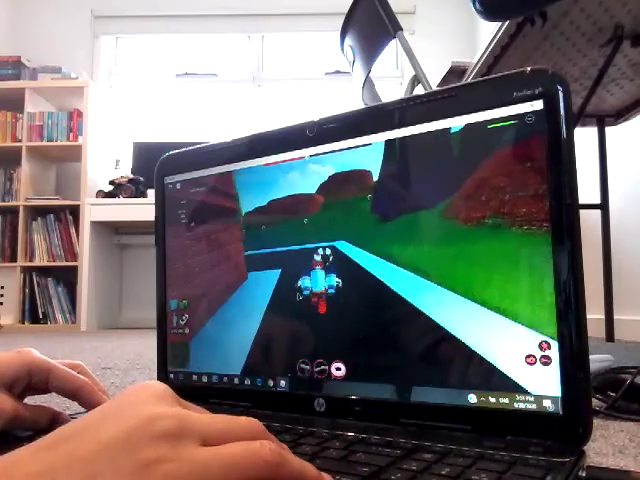
pyautogui.press('w')
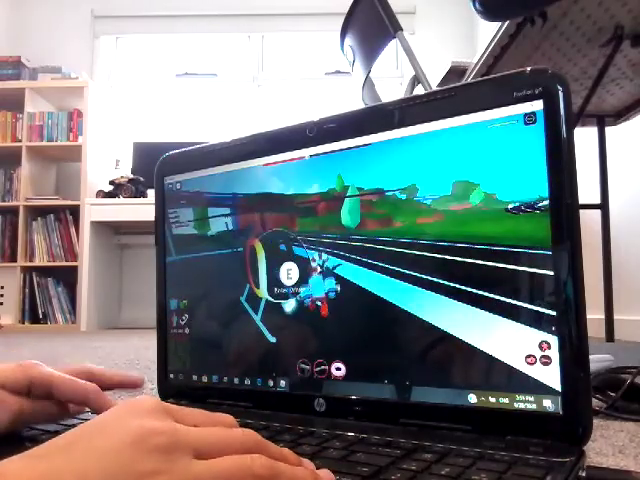
# Move past the city buildings and through the blue interiors into the bright blue area
pyautogui.press('w')
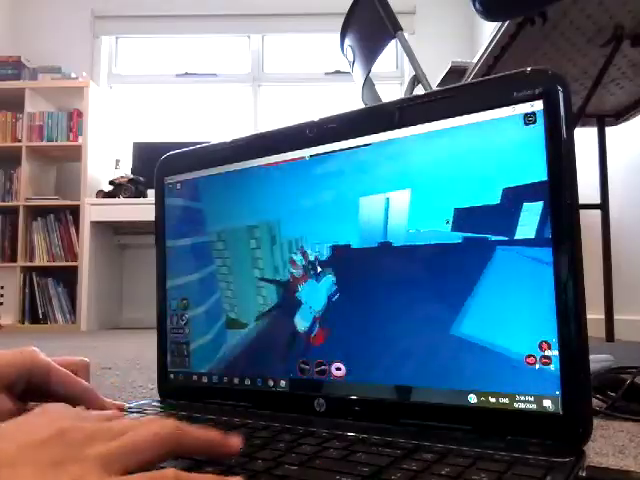
pyautogui.press('w')
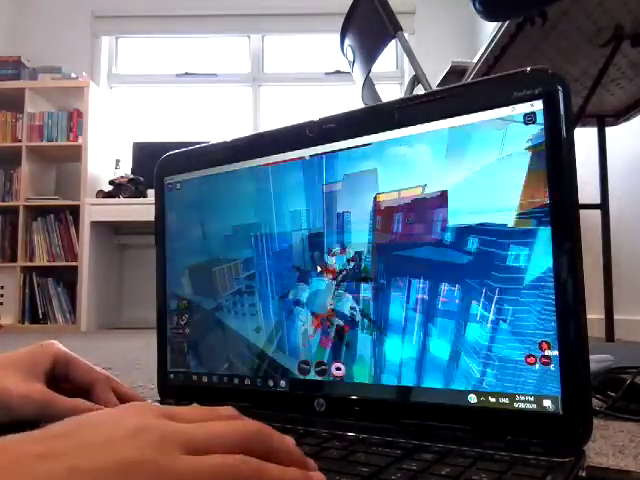
pyautogui.press('w')
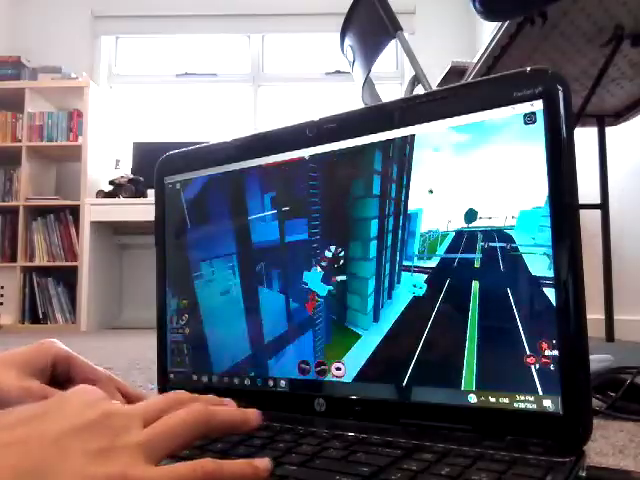
pyautogui.press('w')
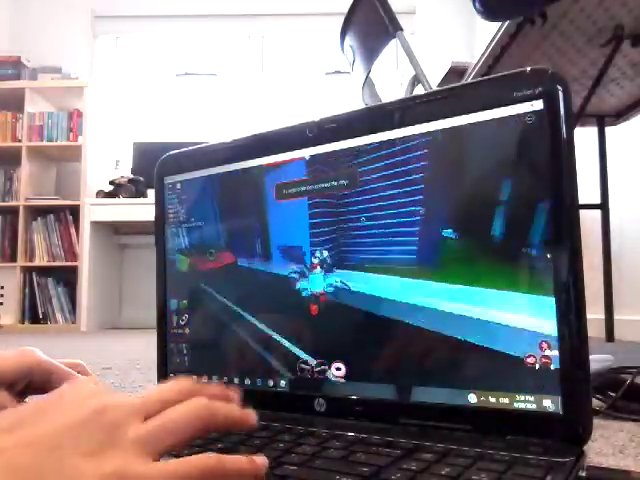
pyautogui.press('w')
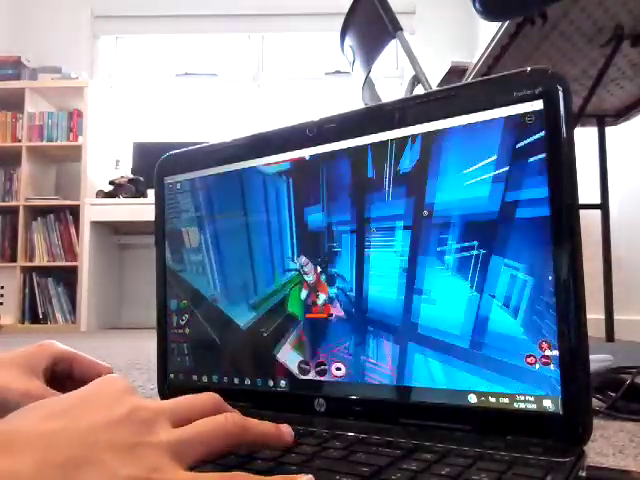
pyautogui.press('w')
pyautogui.press('w')
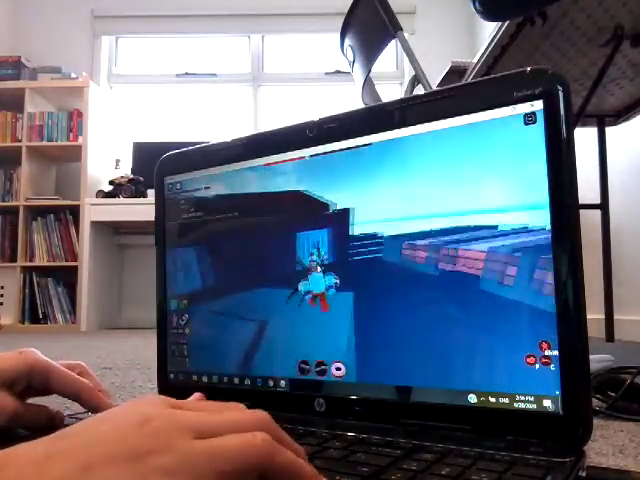
pyautogui.press('w')
pyautogui.press('w')
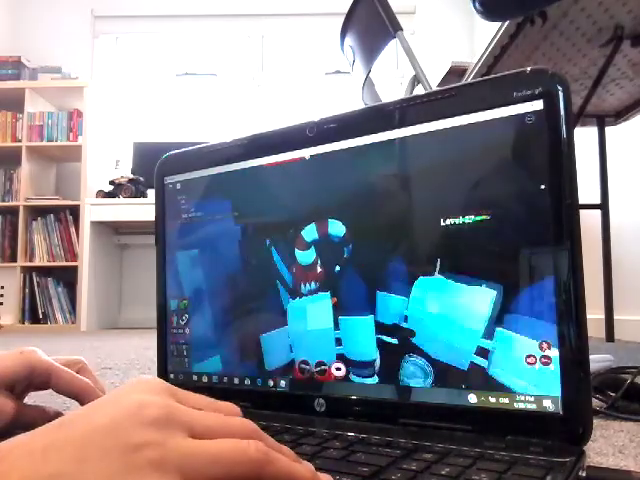
pyautogui.press('w')
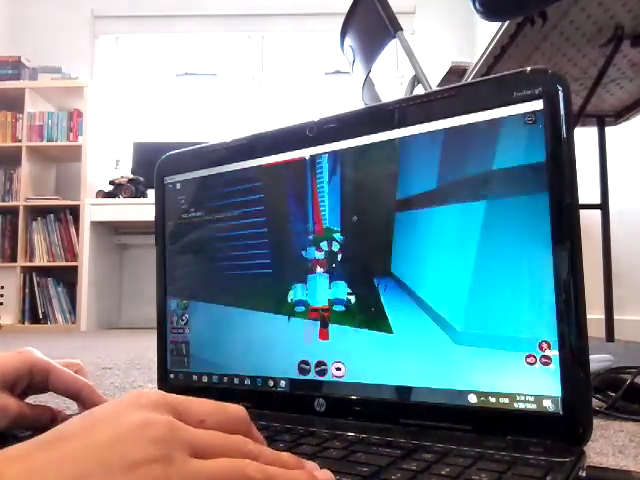
pyautogui.press('w')
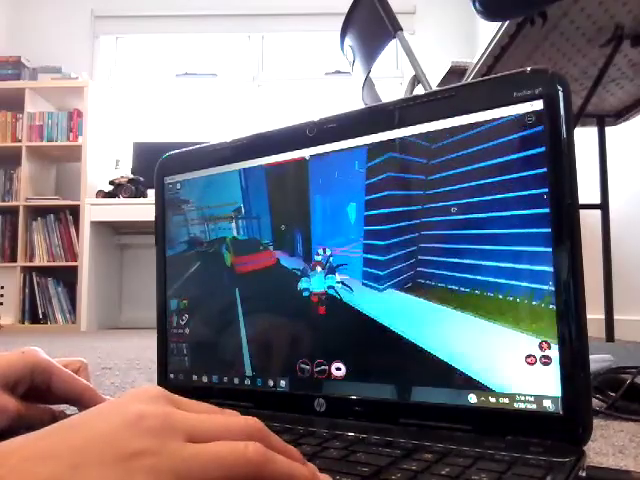
# Drive the pink car down the neon road and get out by the pink wall
pyautogui.press('e')
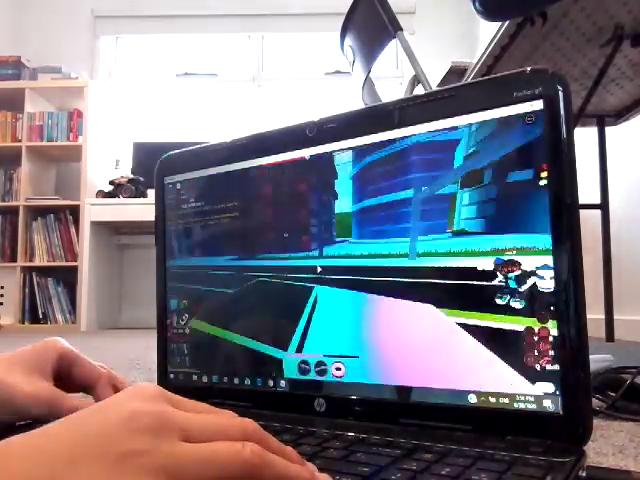
pyautogui.press('w')
pyautogui.press('w')
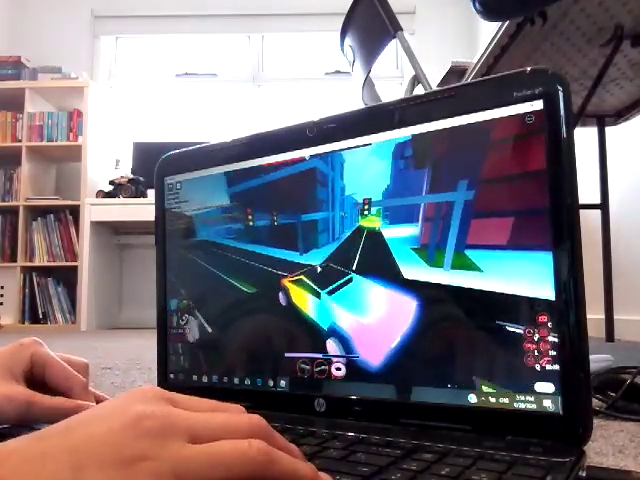
pyautogui.press('w')
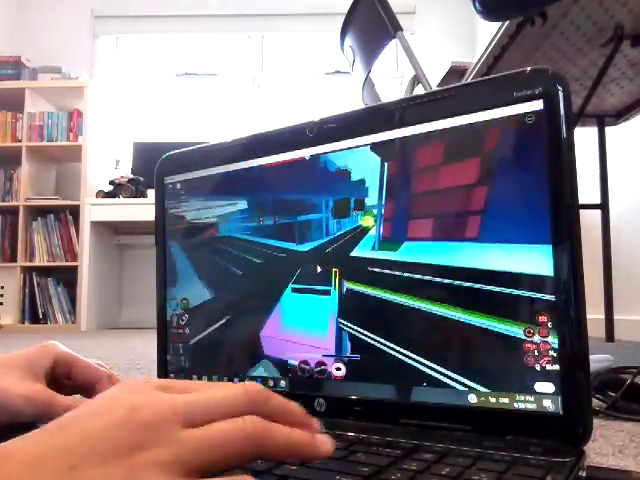
pyautogui.press('w')
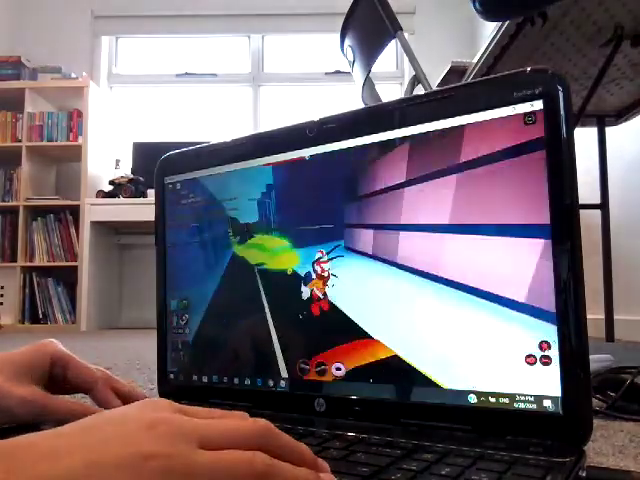
# Board the yellow helicopter parked near the city buildings and road
pyautogui.press('w')
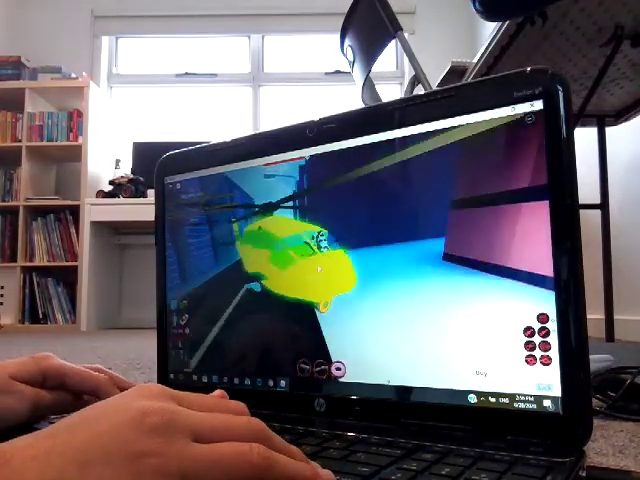
pyautogui.press('w')
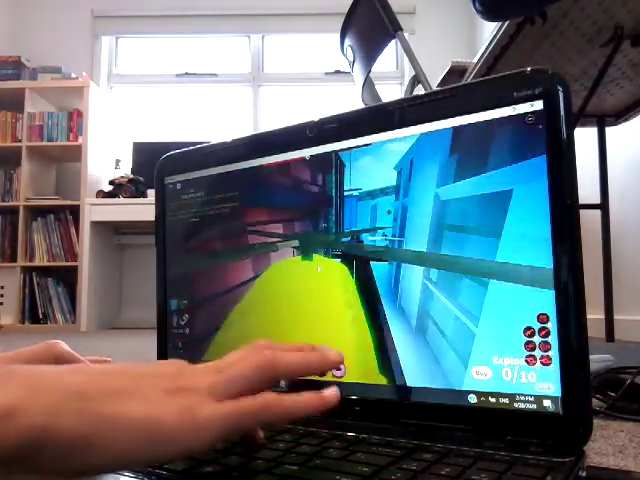
pyautogui.press('w')
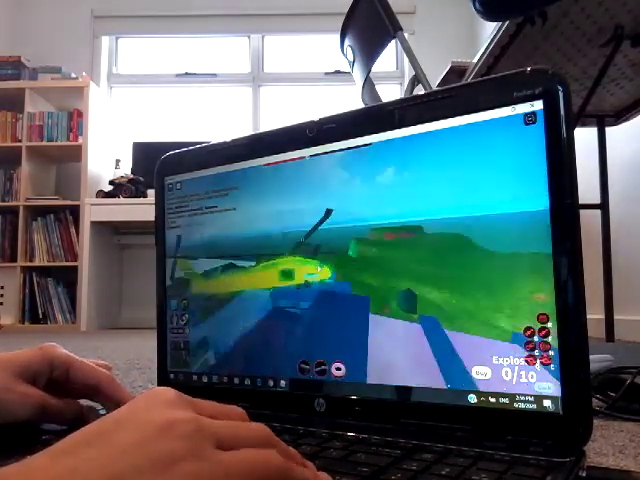
# Lift off, fly over the city toward the power plant, then bail out gliding
pyautogui.press('w')
pyautogui.press('w')
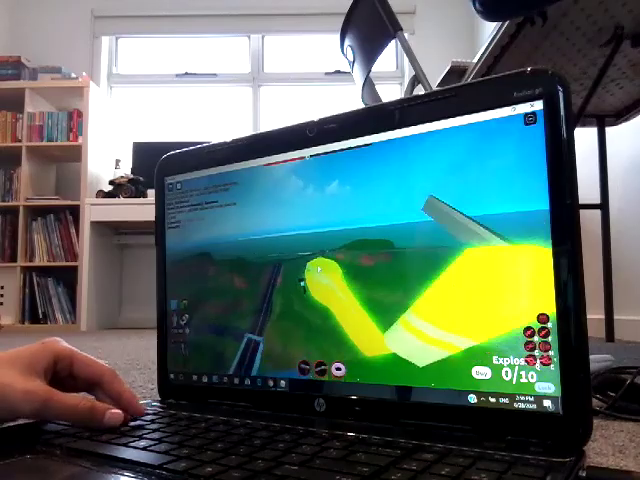
pyautogui.press('w')
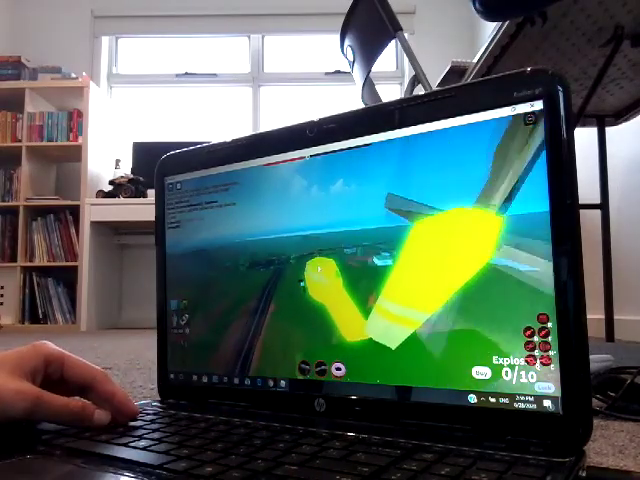
pyautogui.press('w')
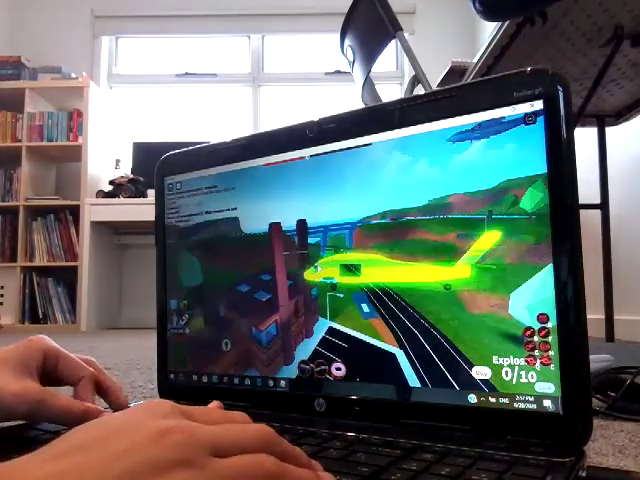
pyautogui.press('w')
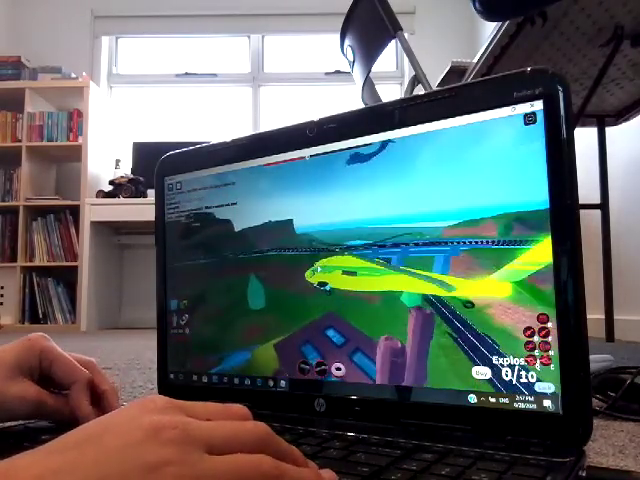
pyautogui.press('w')
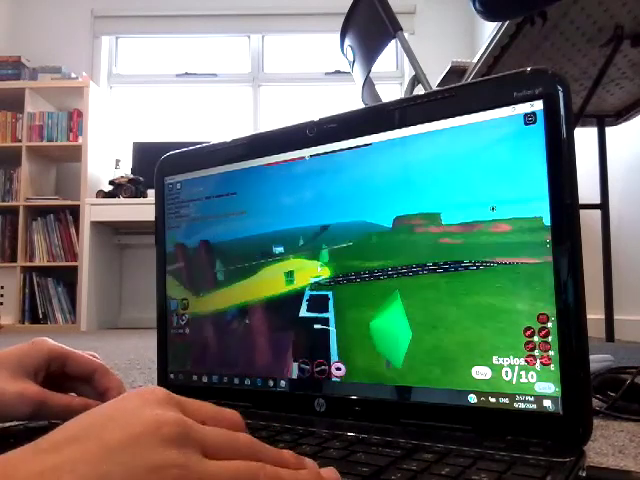
pyautogui.press('w')
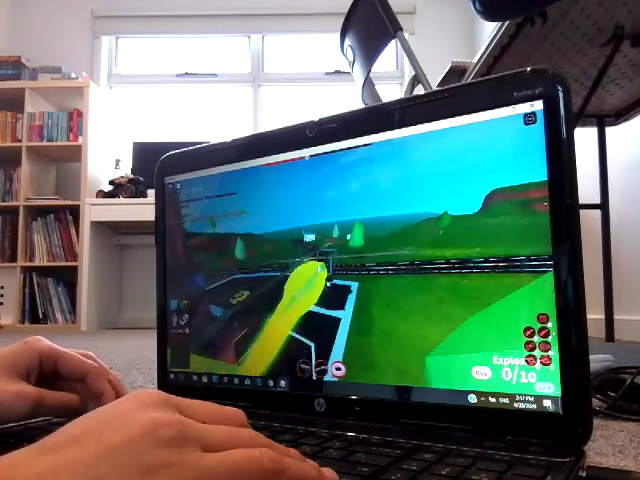
pyautogui.press('w')
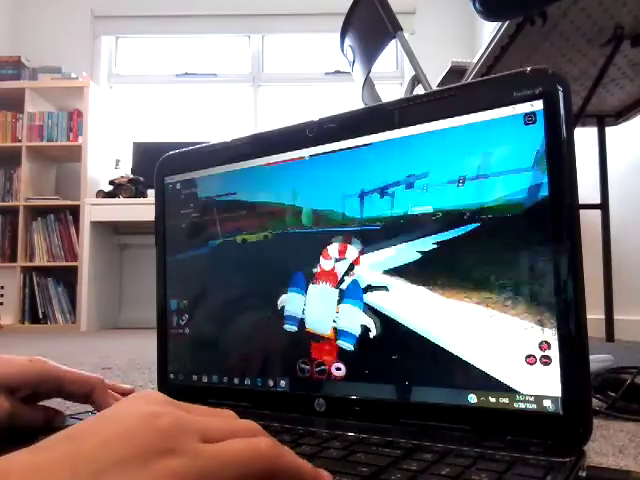
# Glide into the power plant grounds and land by the brick wall near the blue car
pyautogui.press('w')
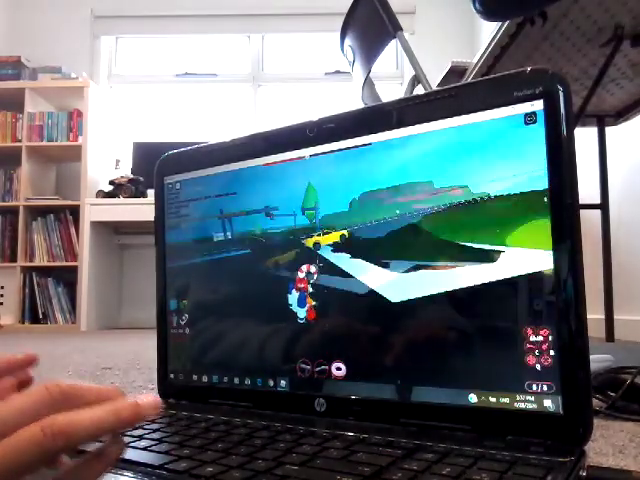
pyautogui.press('w')
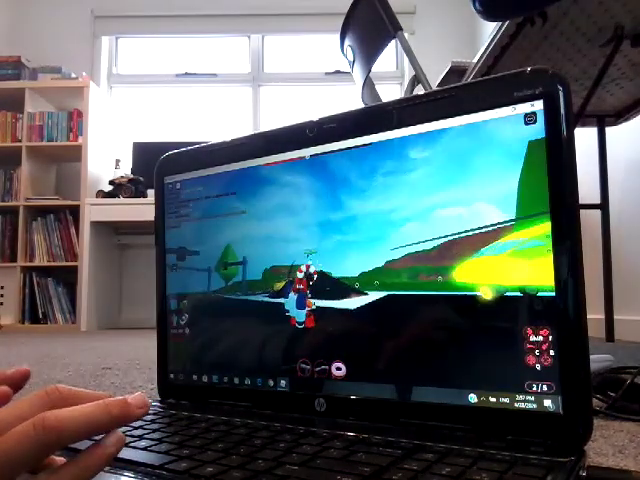
pyautogui.press('w')
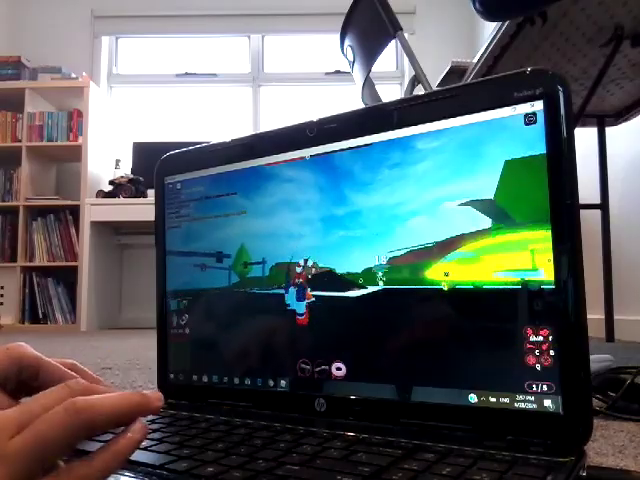
pyautogui.press('w')
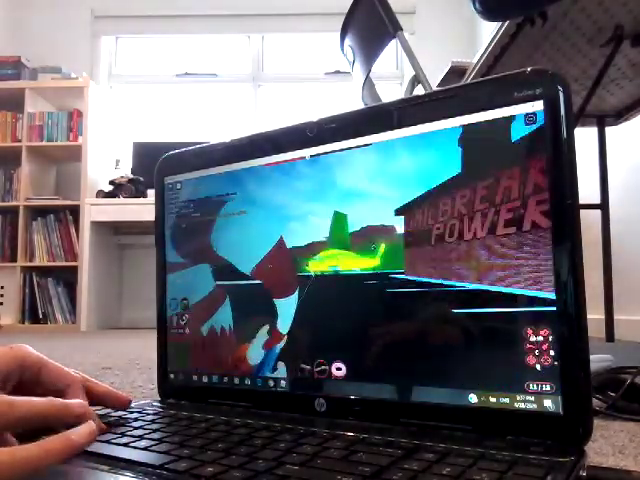
pyautogui.press('w')
pyautogui.press('w')
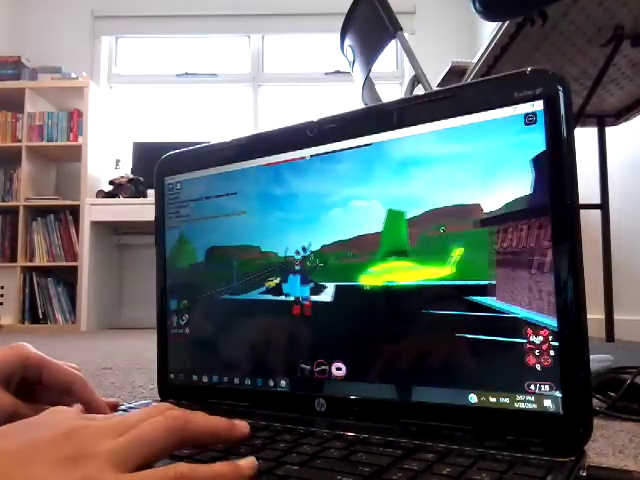
pyautogui.press('w')
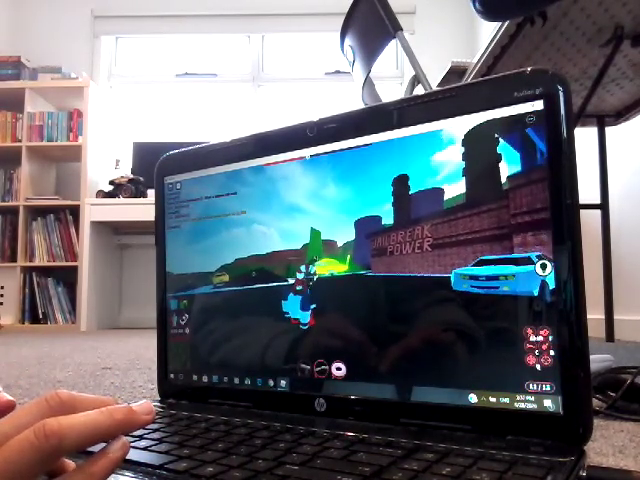
pyautogui.press('w')
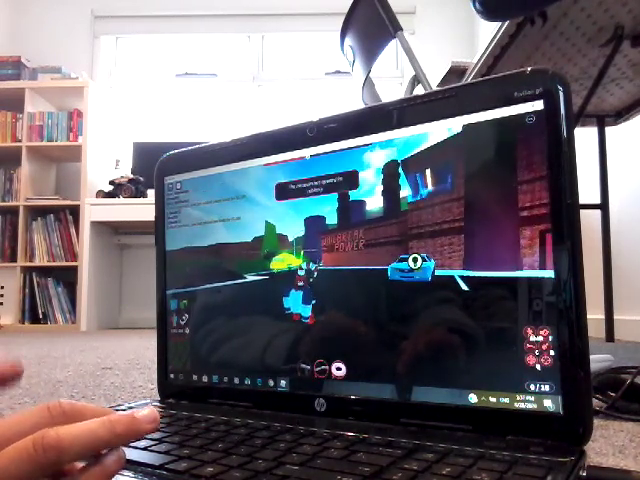
pyautogui.press('w')
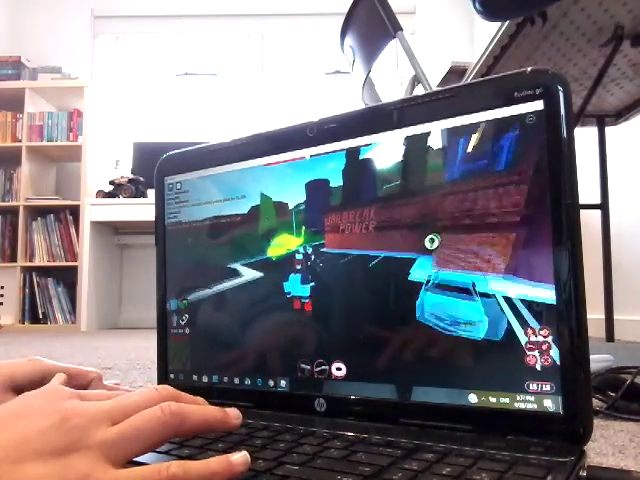
# Walk through the plant grounds to the Jailbreak Power wall and around its corner
pyautogui.press('w')
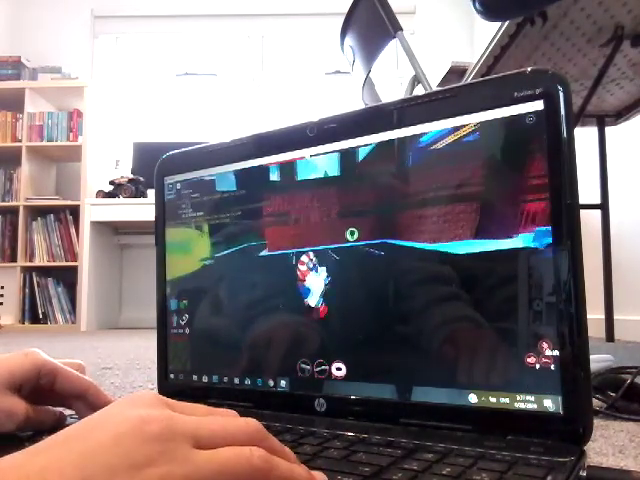
pyautogui.press('w')
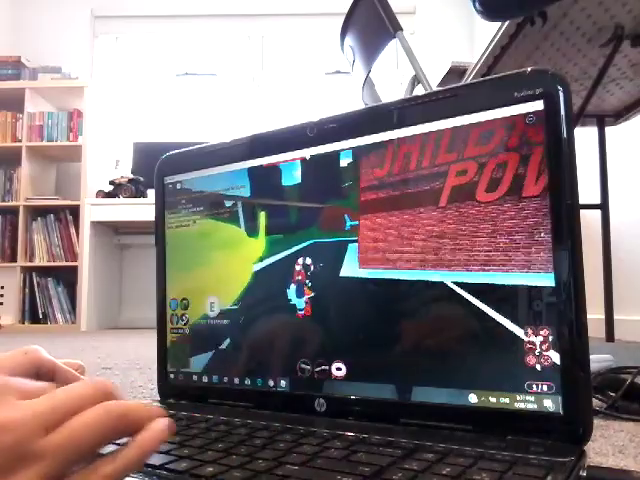
pyautogui.press('w')
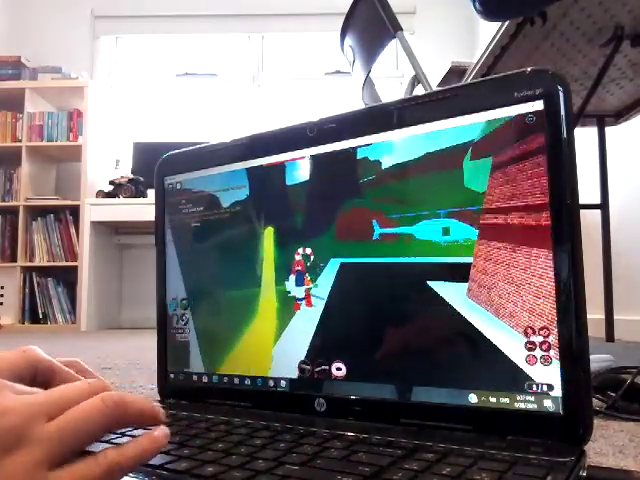
pyautogui.press('w')
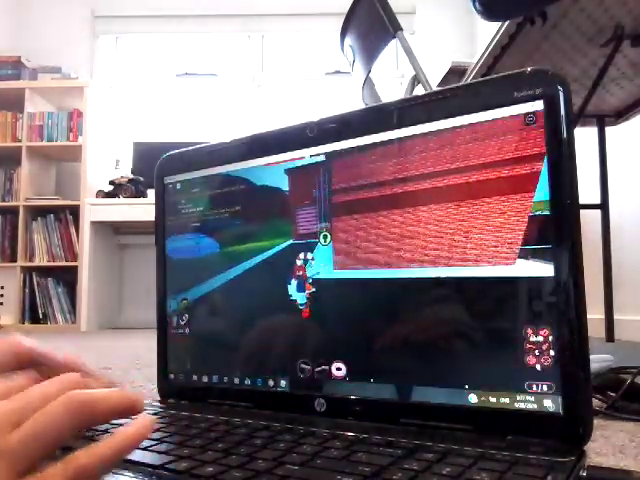
pyautogui.press('w')
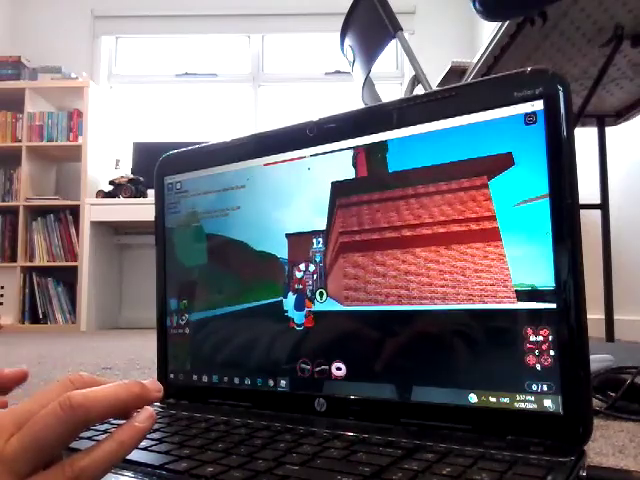
# Follow the cyan walkway to the blue ladder and climb onto the wall top
pyautogui.press('w')
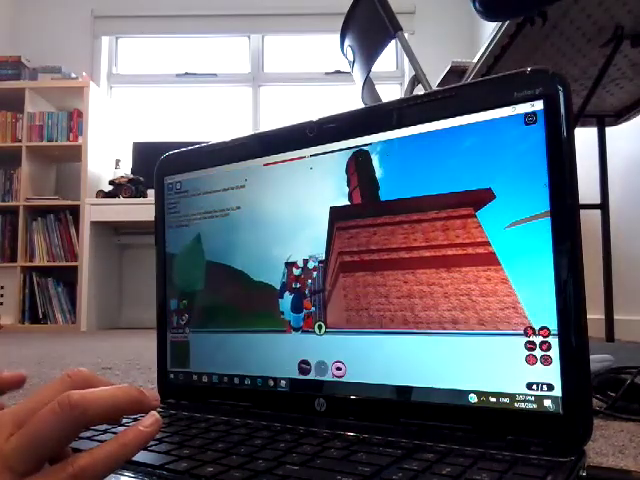
pyautogui.press('w')
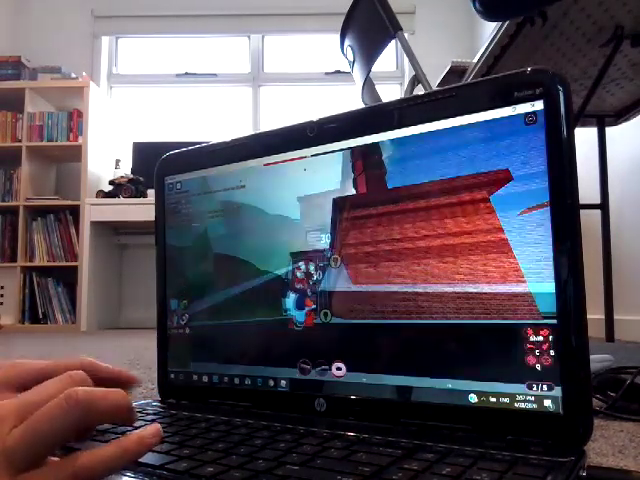
pyautogui.press('w')
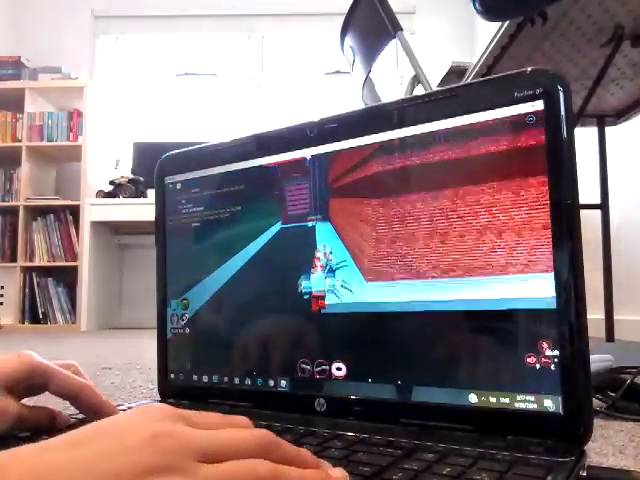
pyautogui.press('w')
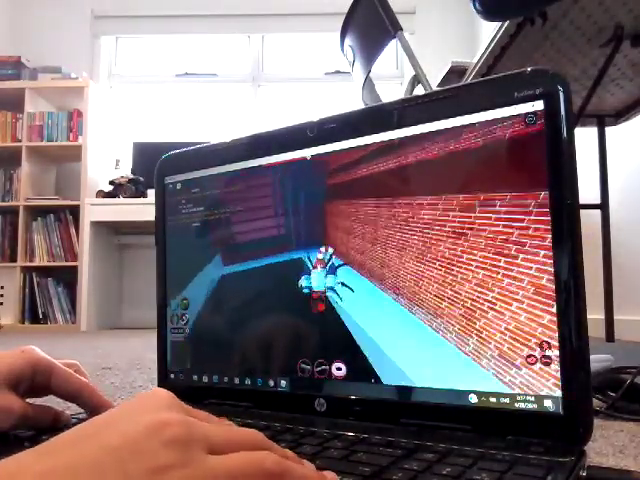
pyautogui.press('w')
pyautogui.press('w')
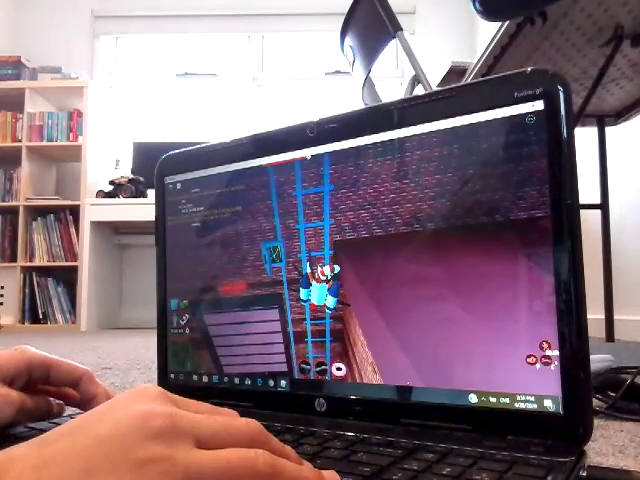
pyautogui.press('w')
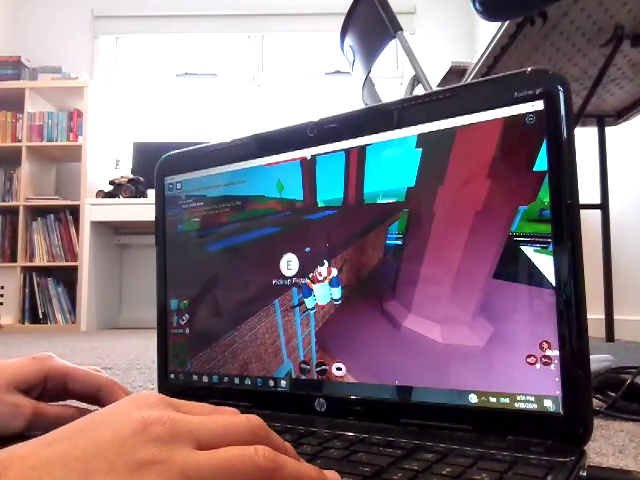
pyautogui.press('w')
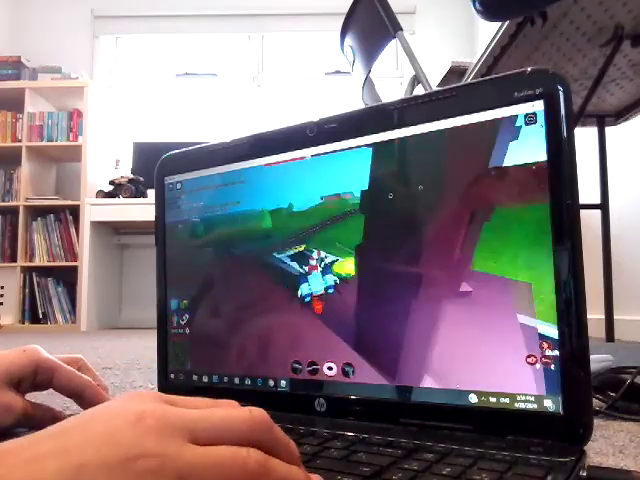
# Walk up to the yellow helicopter, enter it with E, and fly forward over the fields
pyautogui.press('w')
pyautogui.press('w')
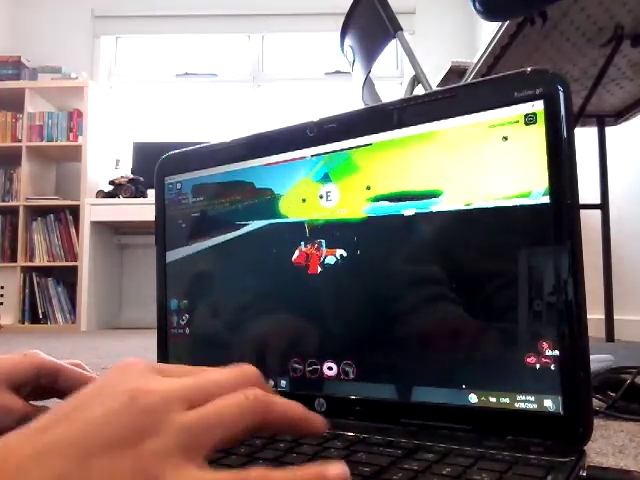
pyautogui.press('w')
pyautogui.press('e')
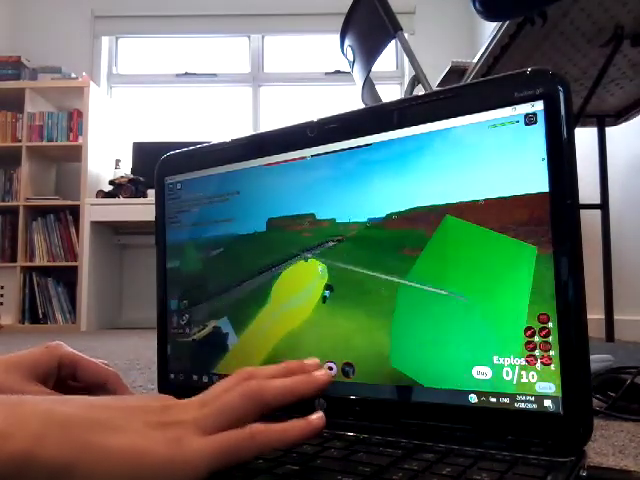
pyautogui.press('w')
pyautogui.press('w')
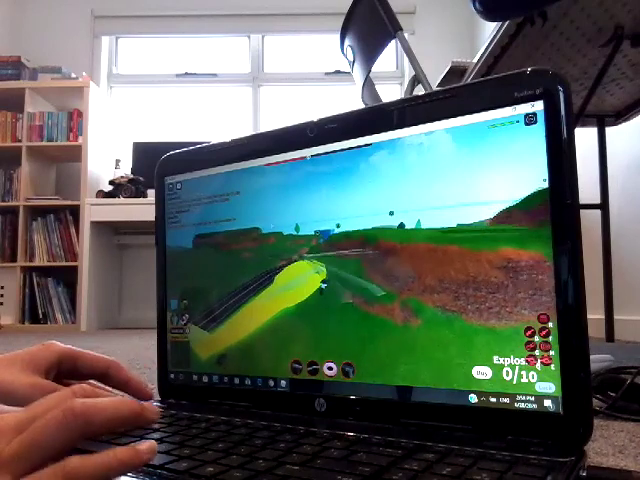